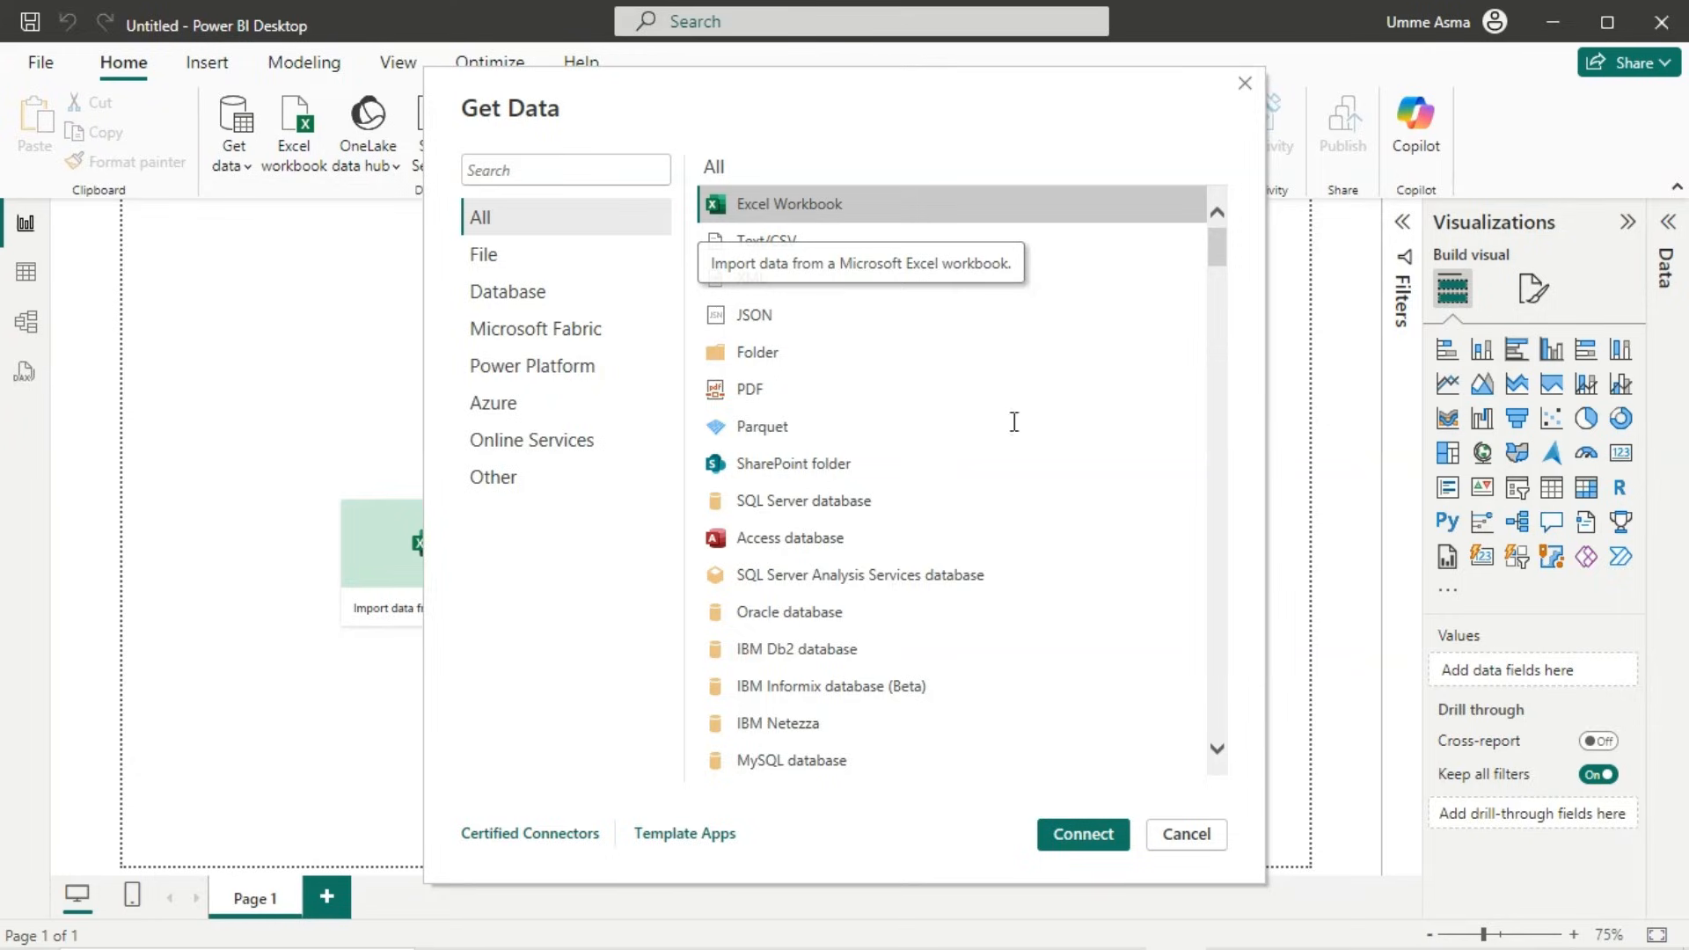
Step: Import Table1 from the Grocery store Excel workbook in Downloads and load it into the report
click(1081, 840)
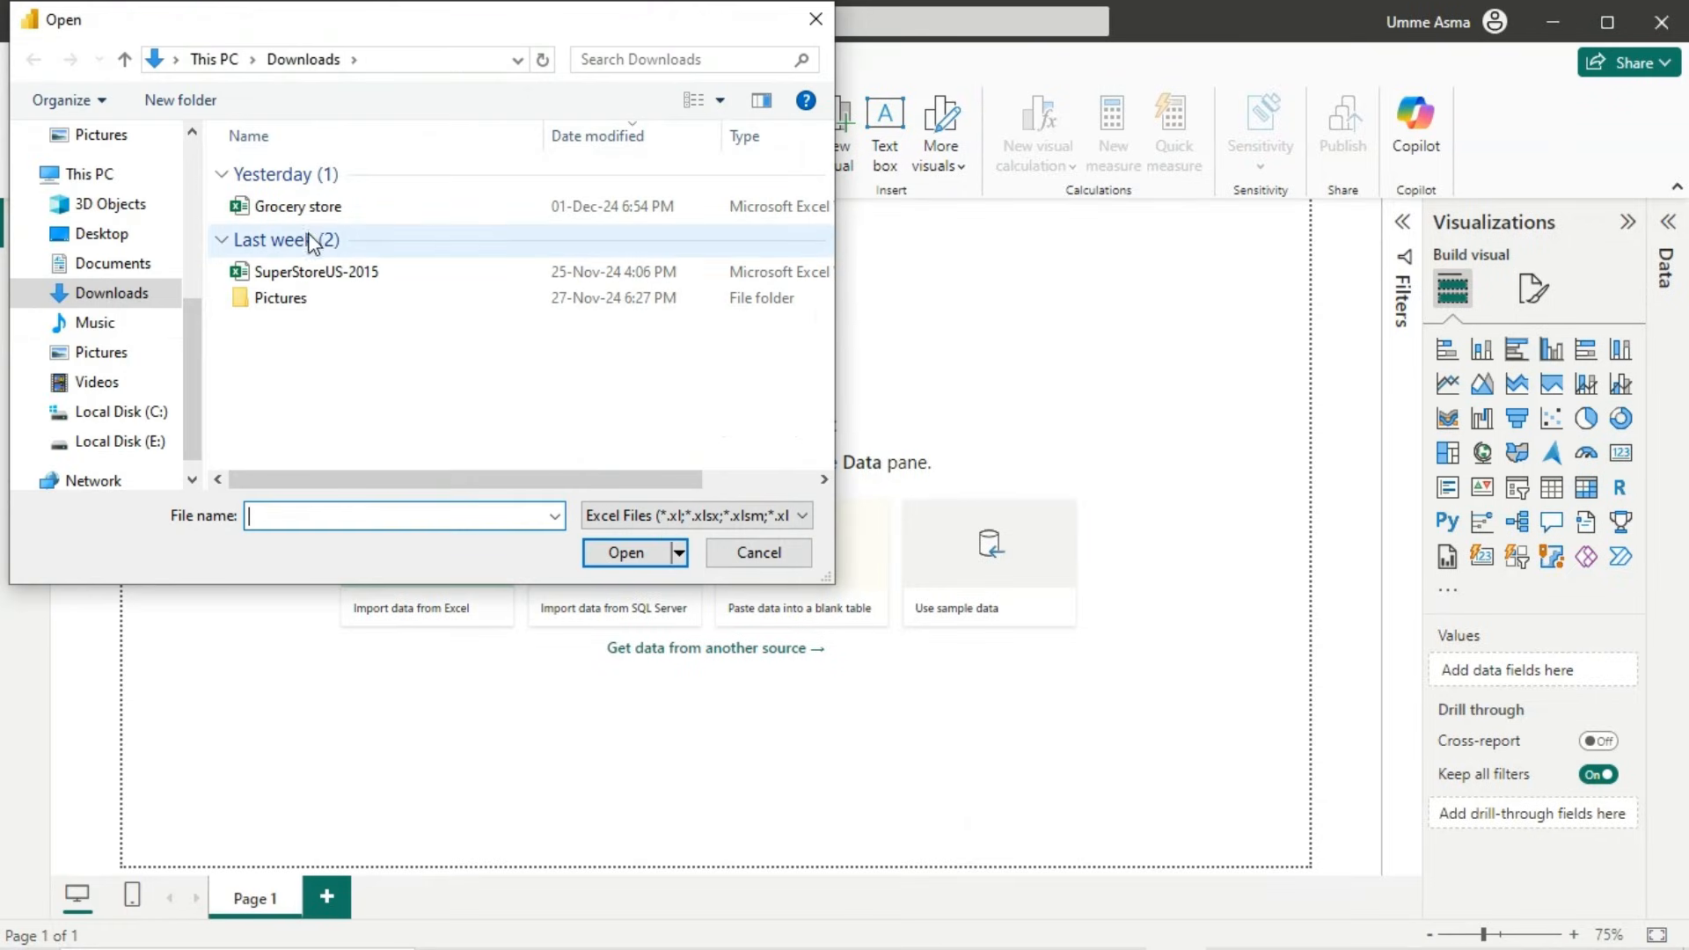
click(330, 217)
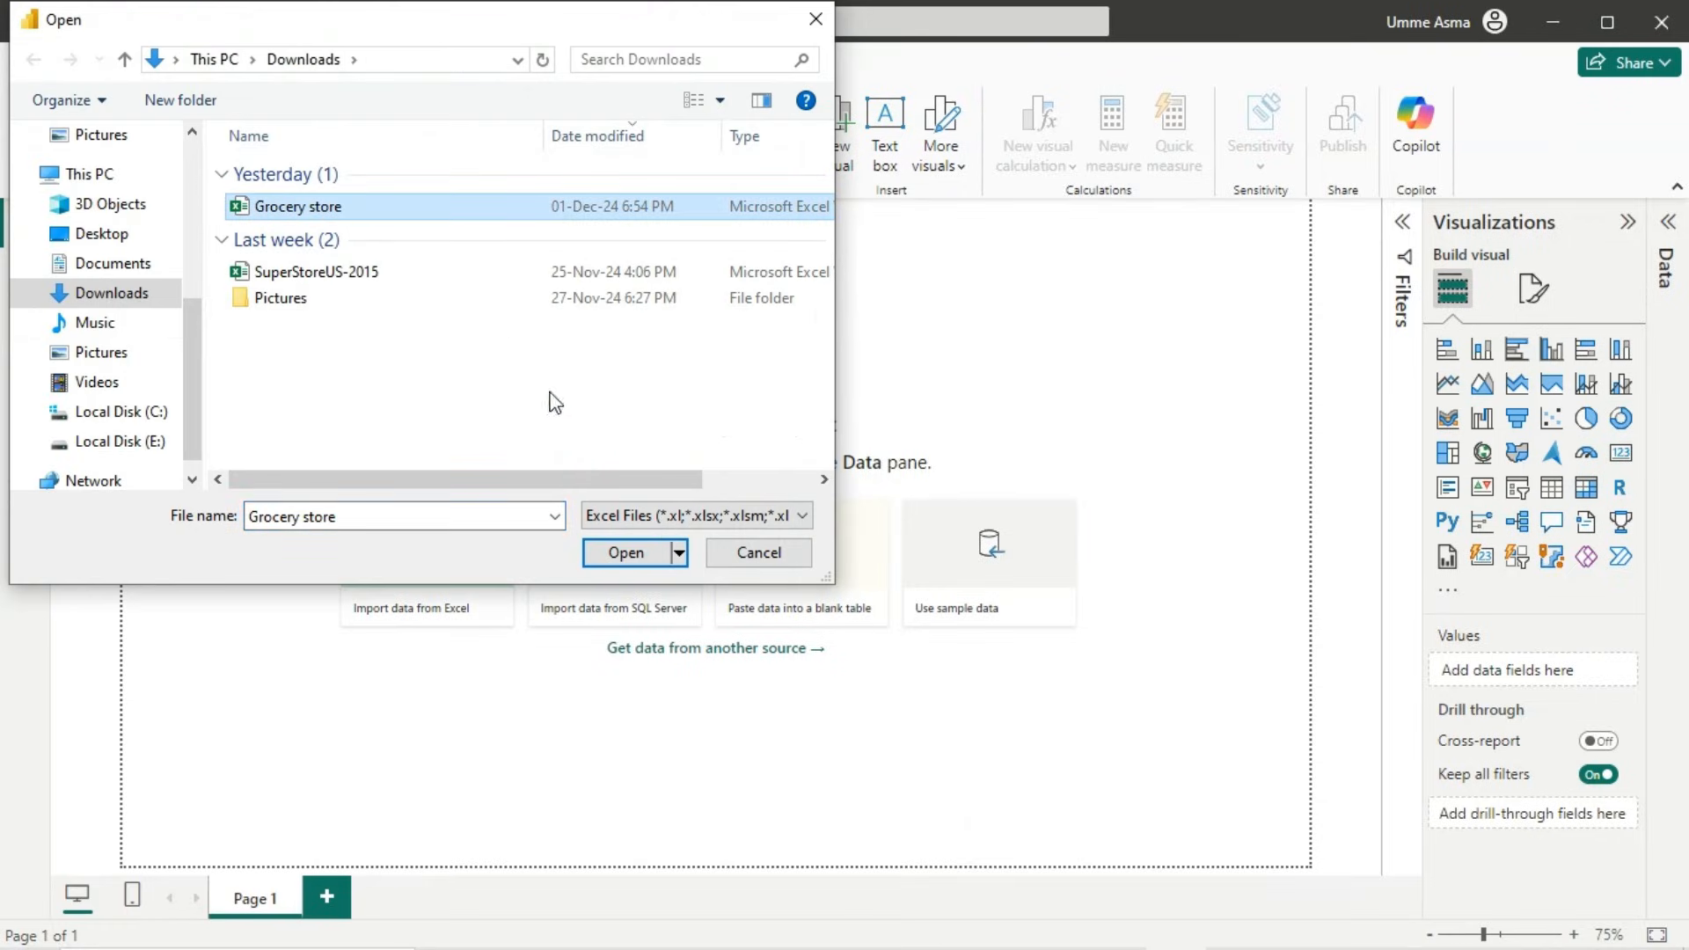
click(642, 550)
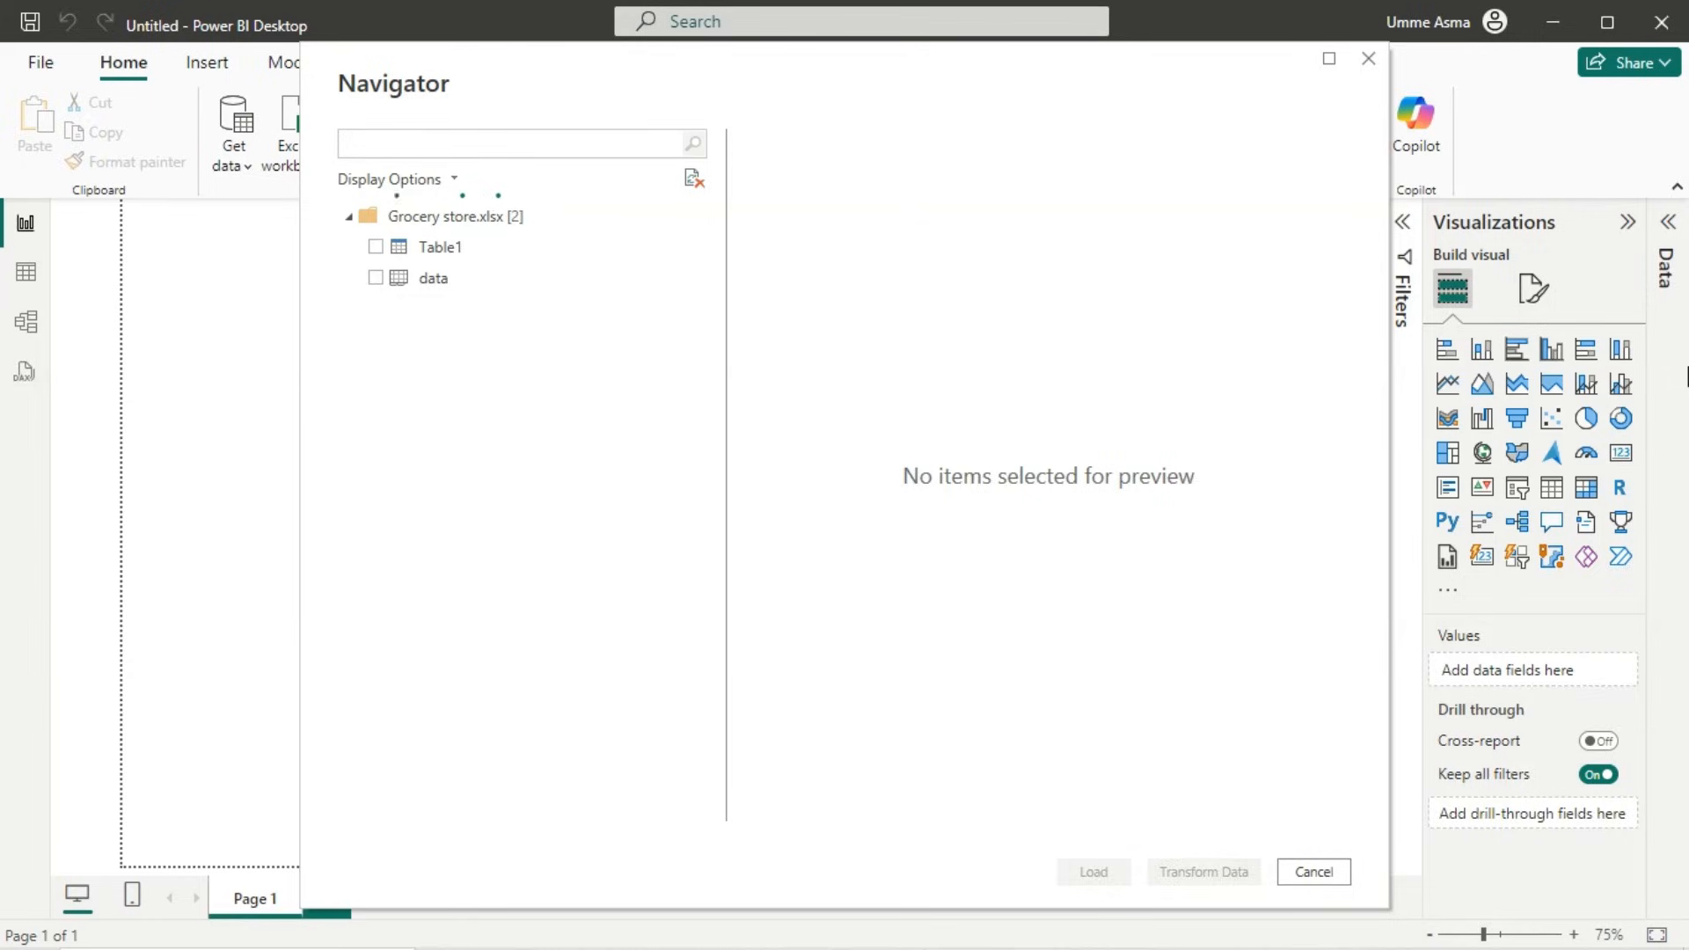
click(376, 248)
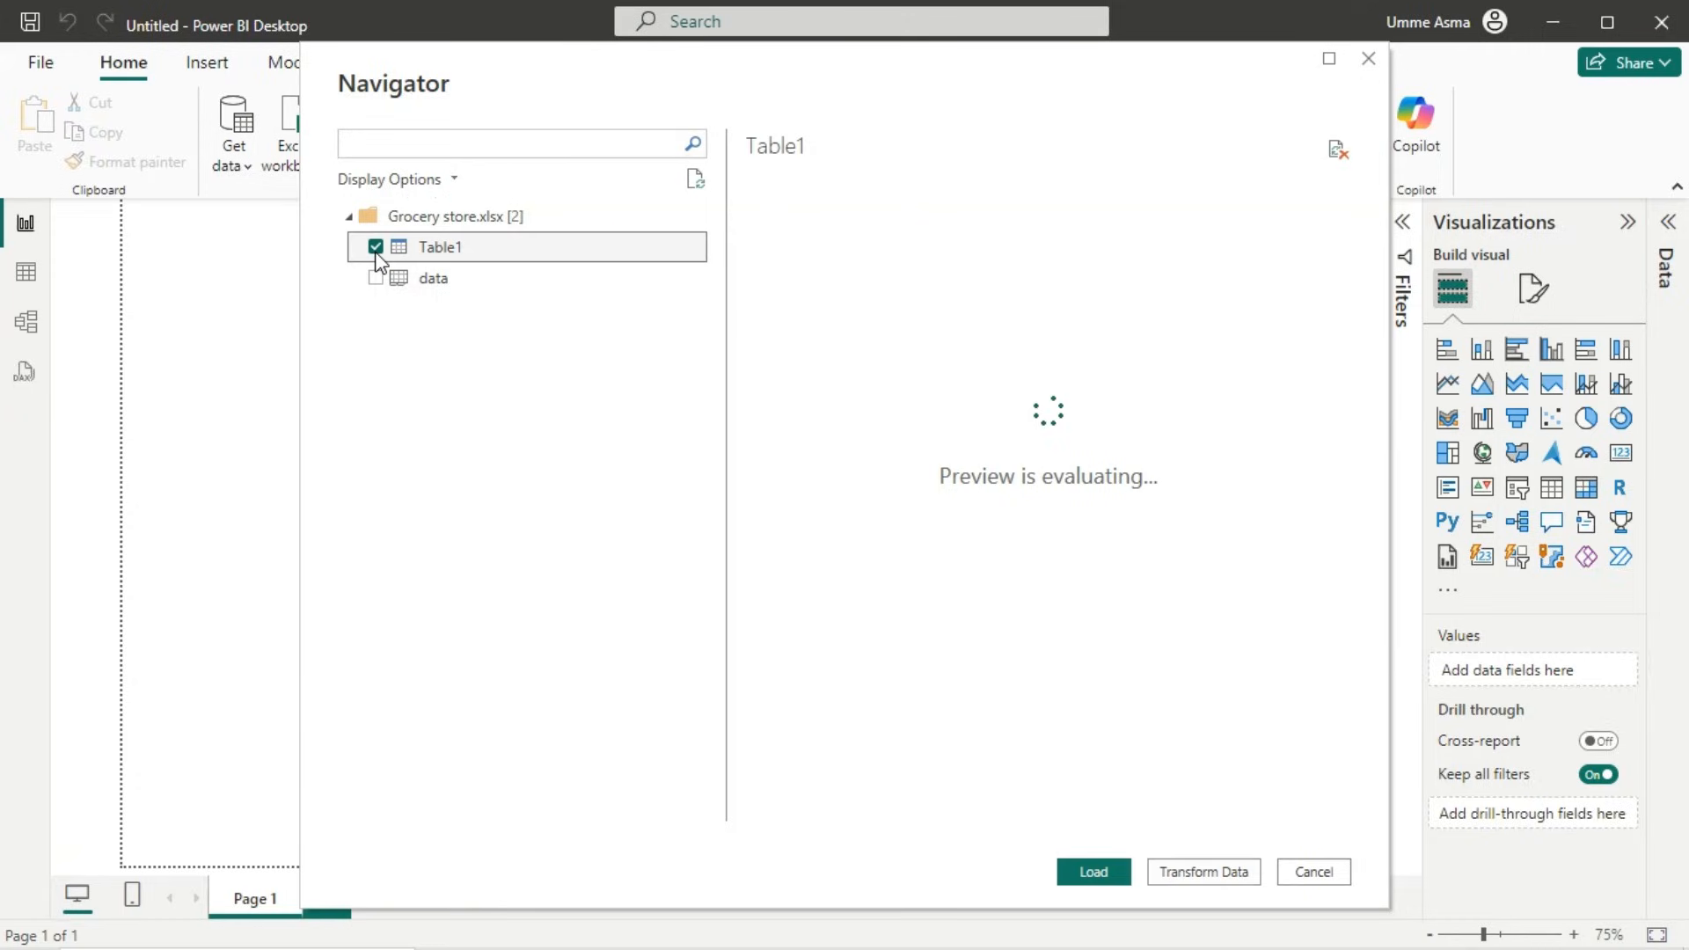
click(1094, 873)
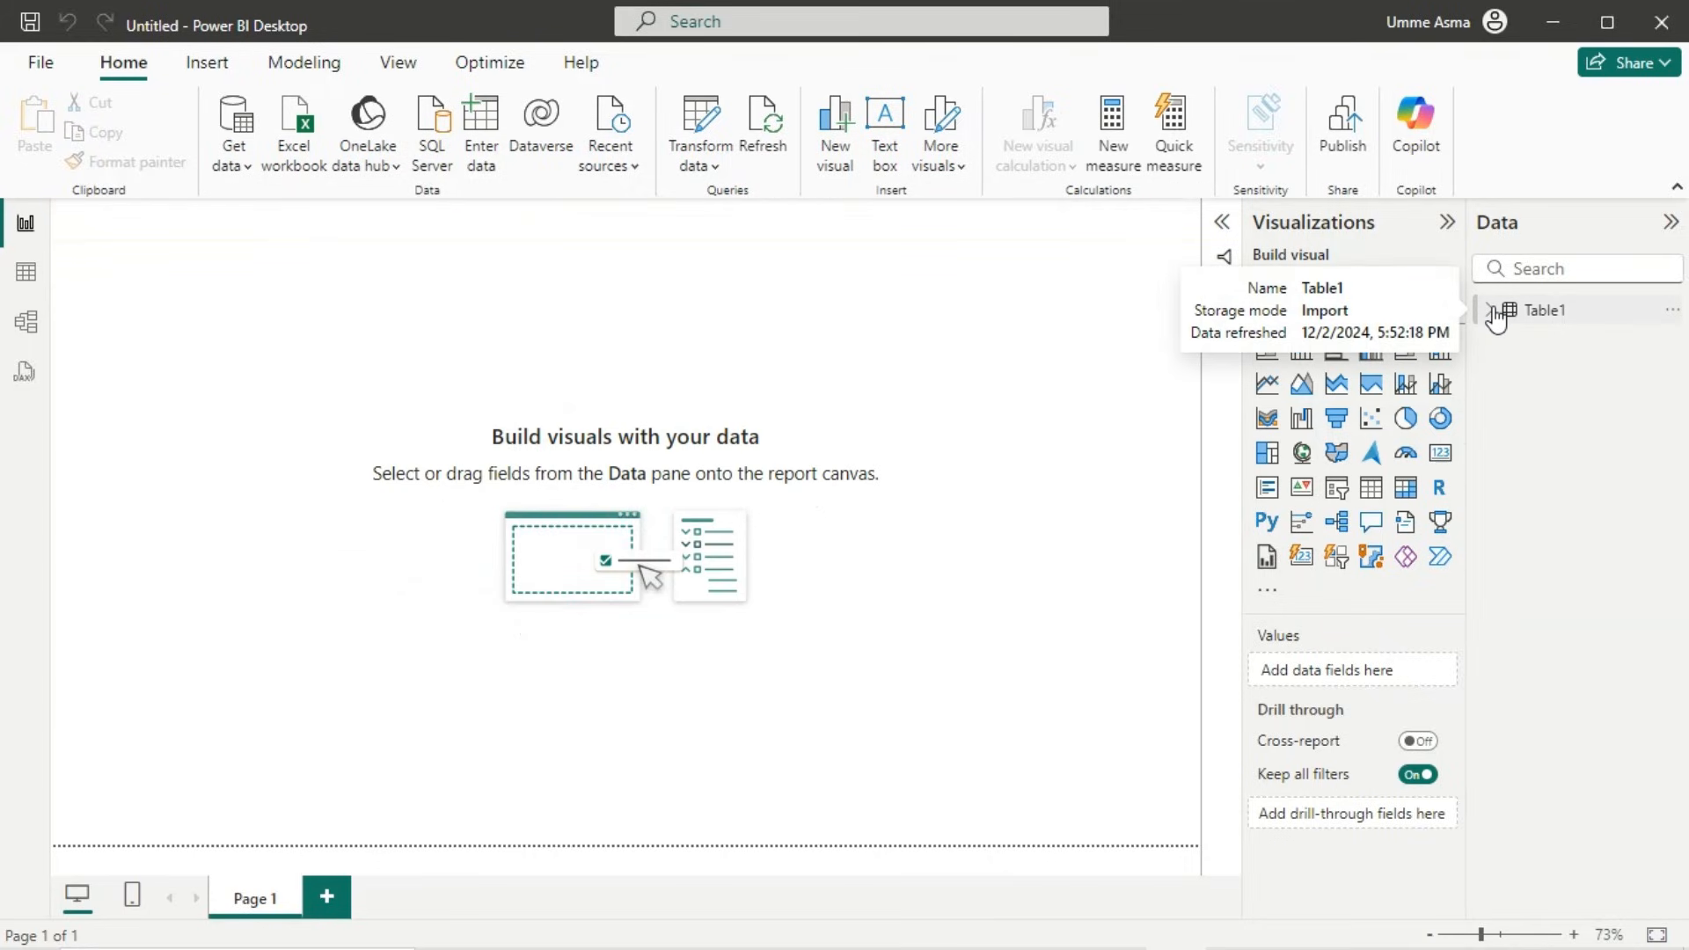
Step: Insert a stacked bar chart on Page 1, shifted off the corner and enlarged to fill most of the canvas width
click(1493, 310)
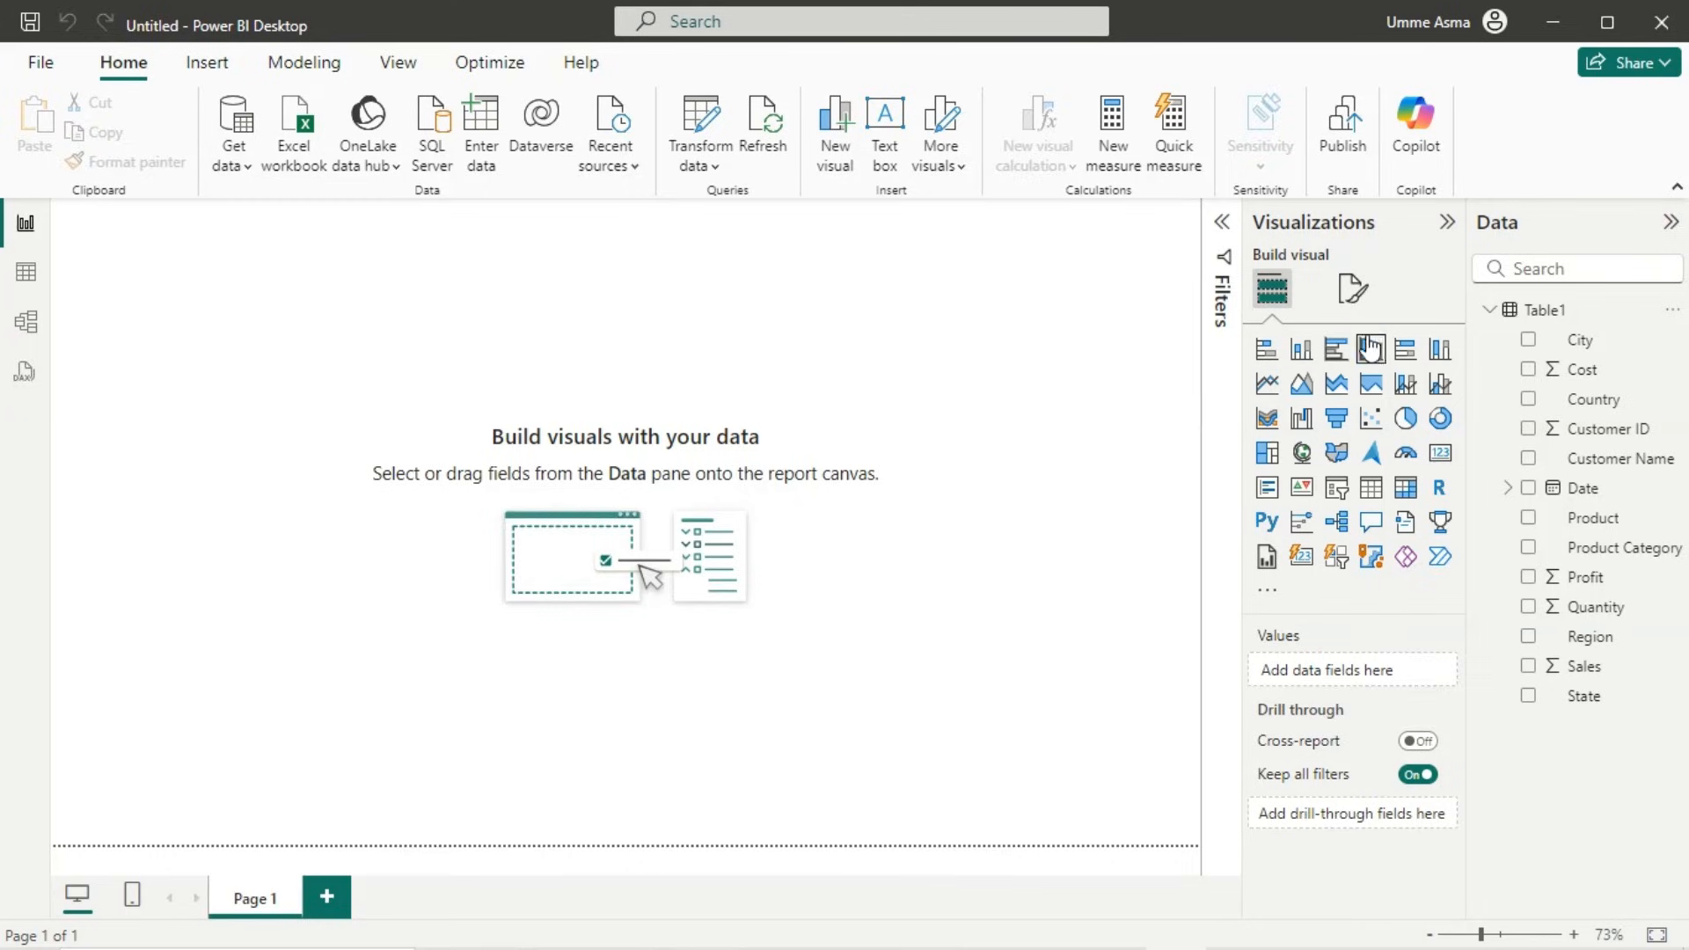
click(1268, 352)
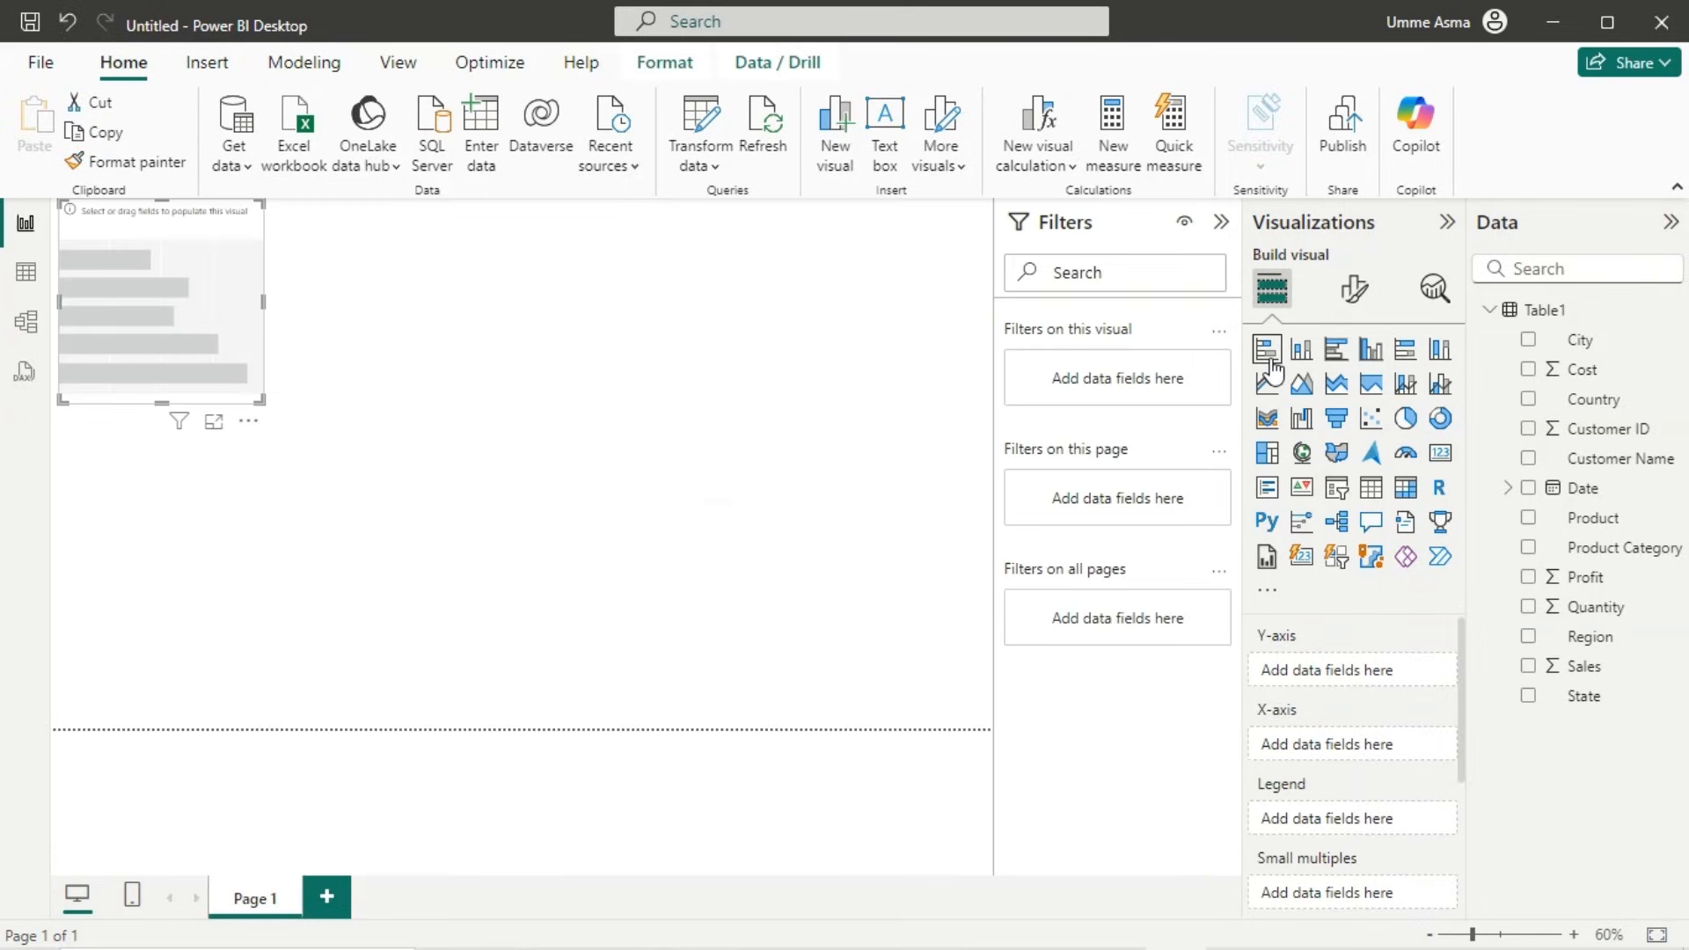
drag(194, 295, 290, 349)
drag(365, 457, 880, 630)
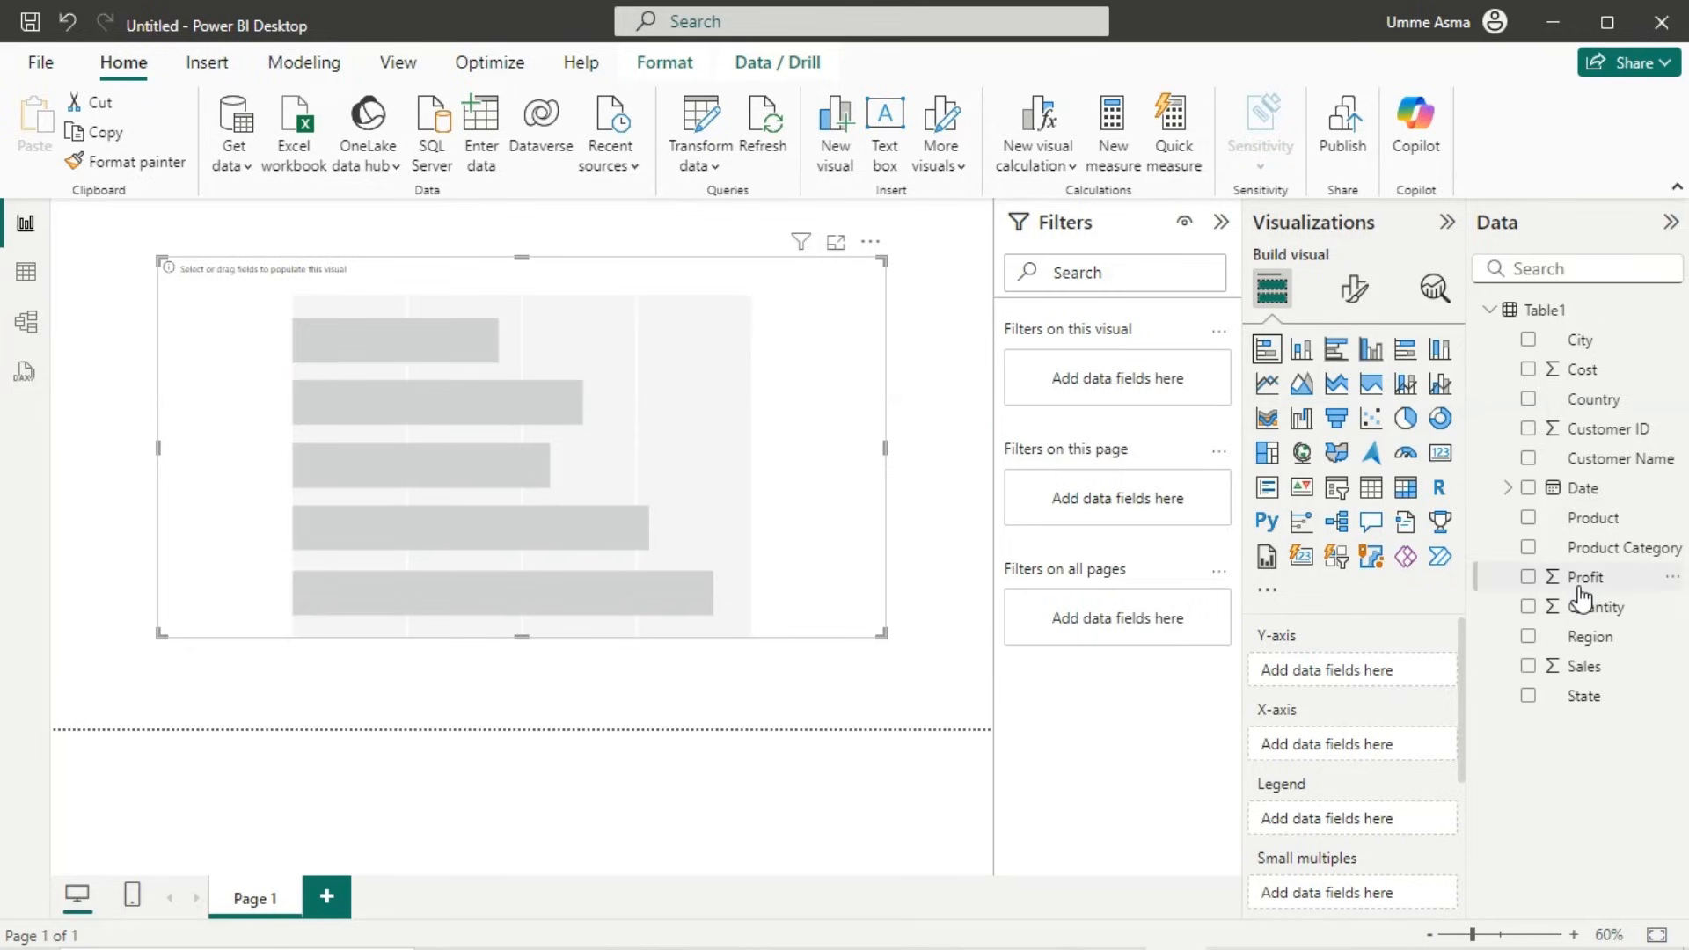
Step: Populate the bar chart with Sales on the X-axis, Year from the Date Hierarchy on the Y-axis, and Region as the legend
drag(1575, 672, 1362, 748)
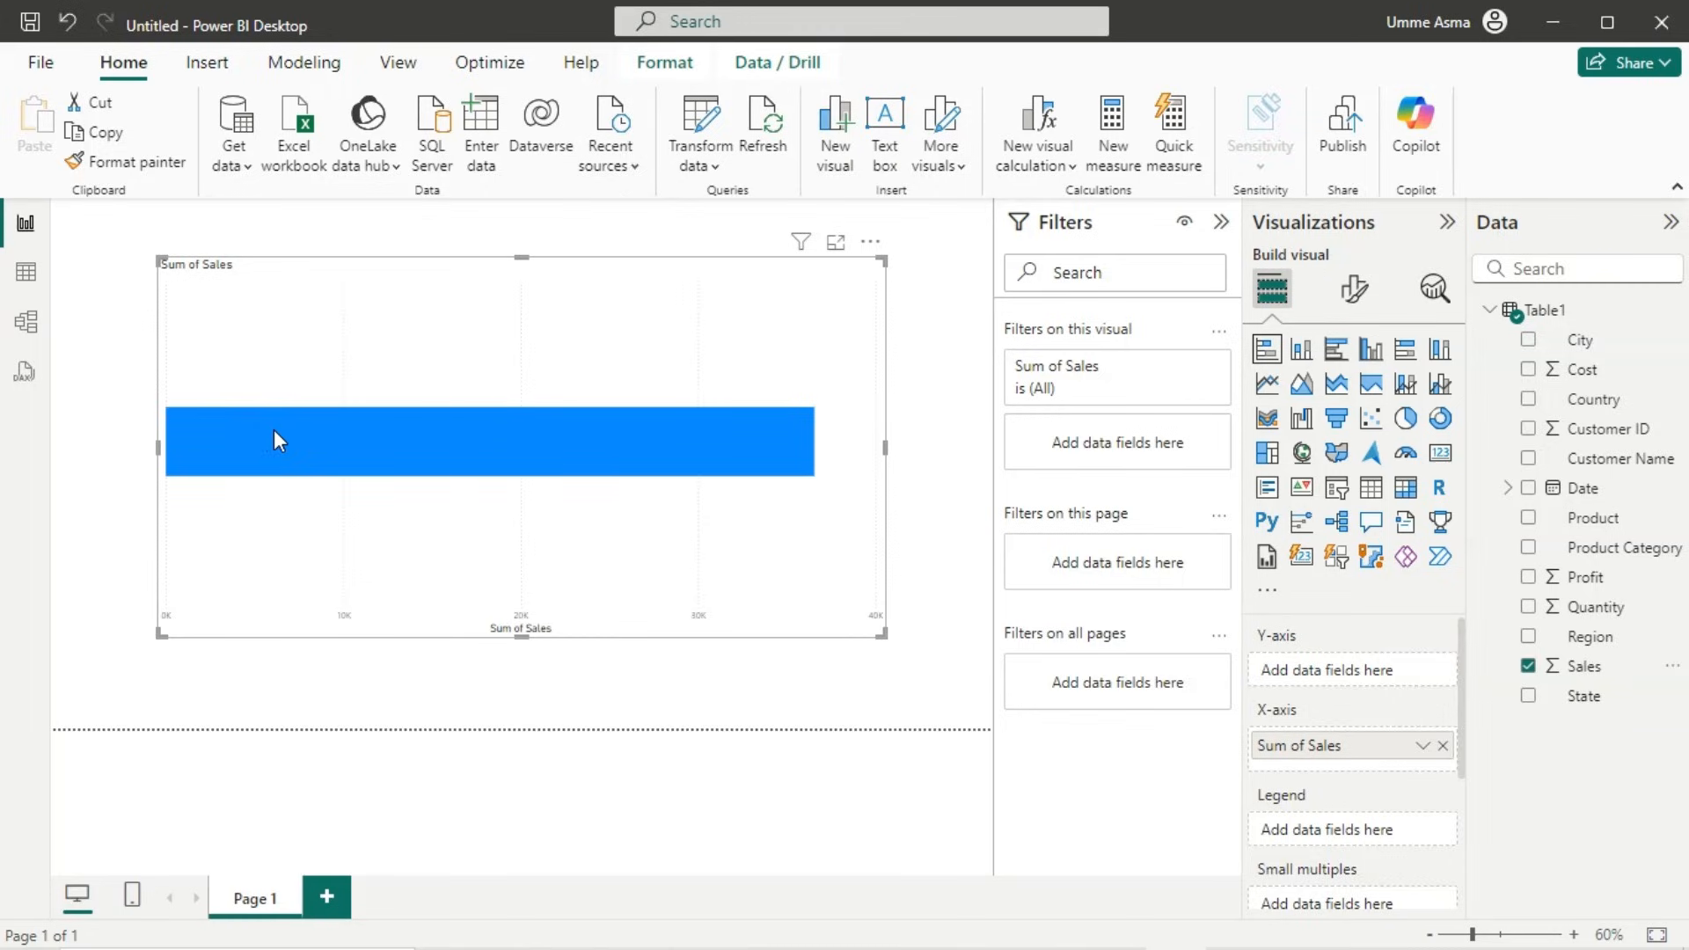
mouse_move(280, 440)
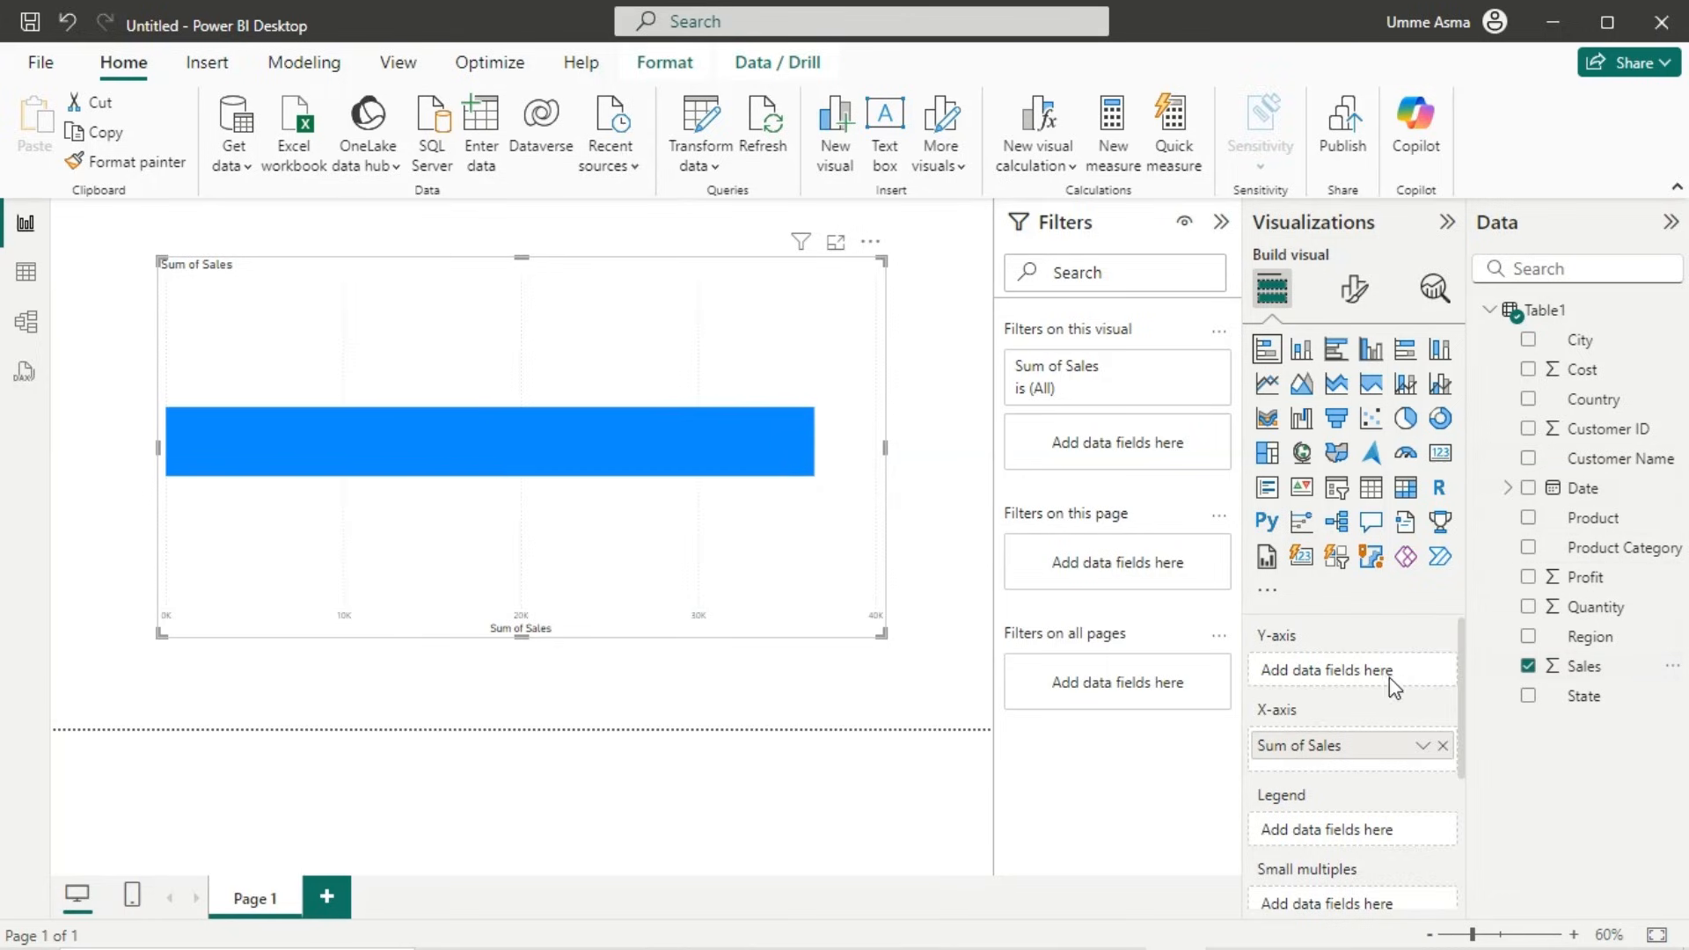
click(1508, 488)
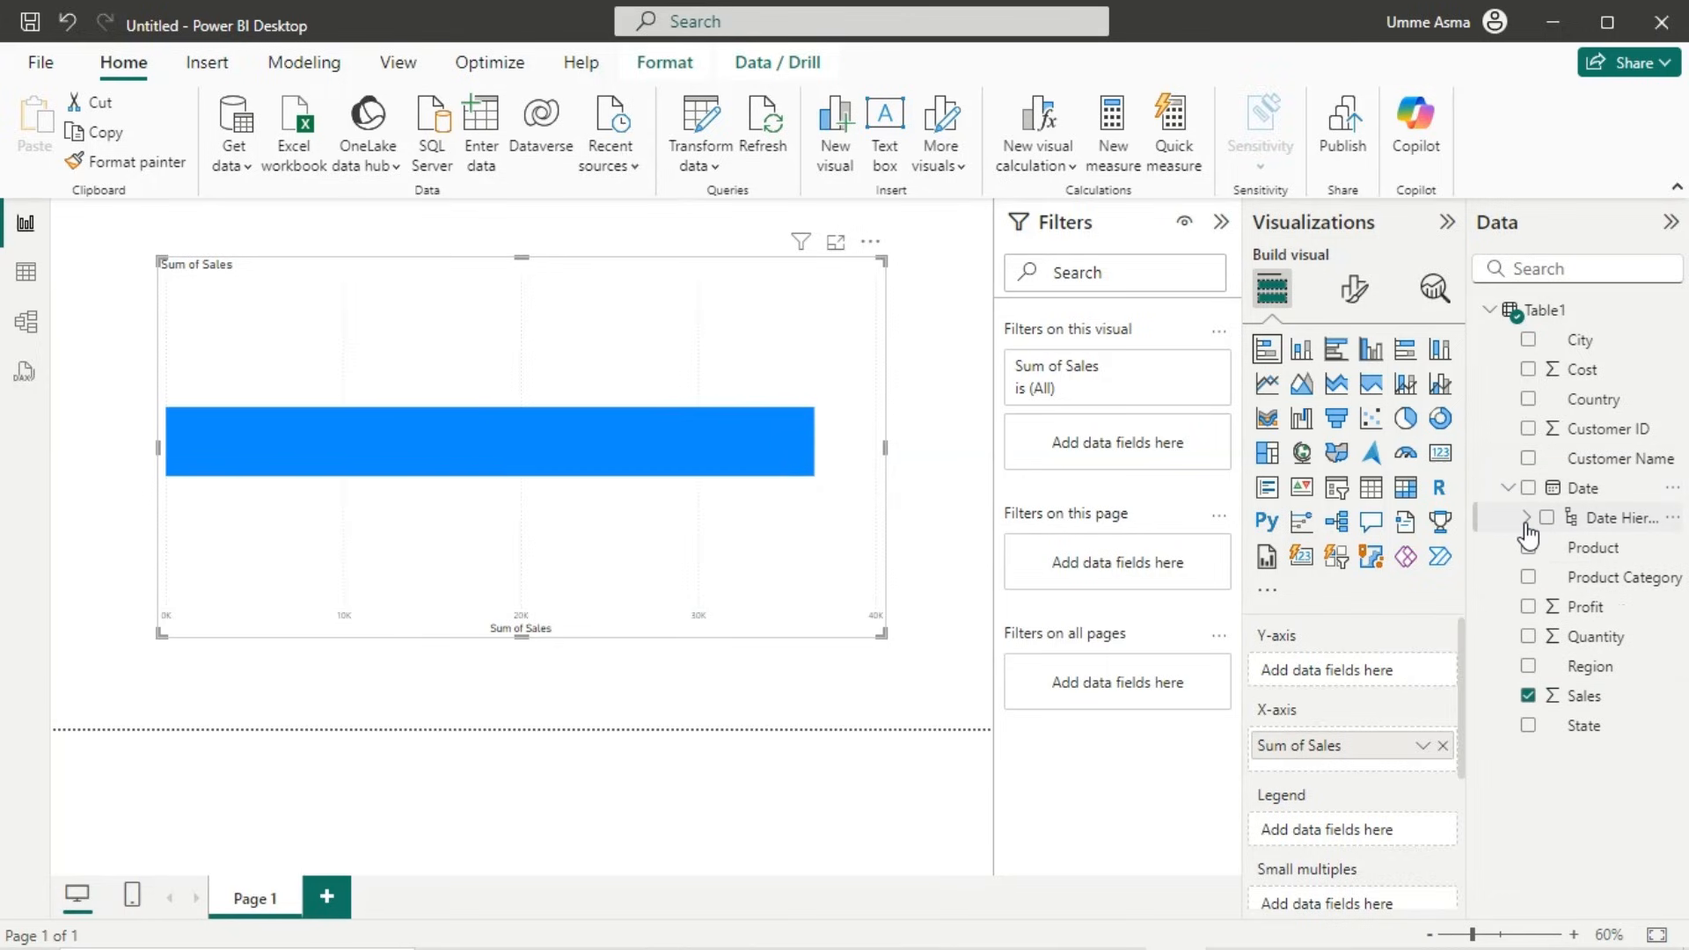
click(1527, 519)
click(1567, 551)
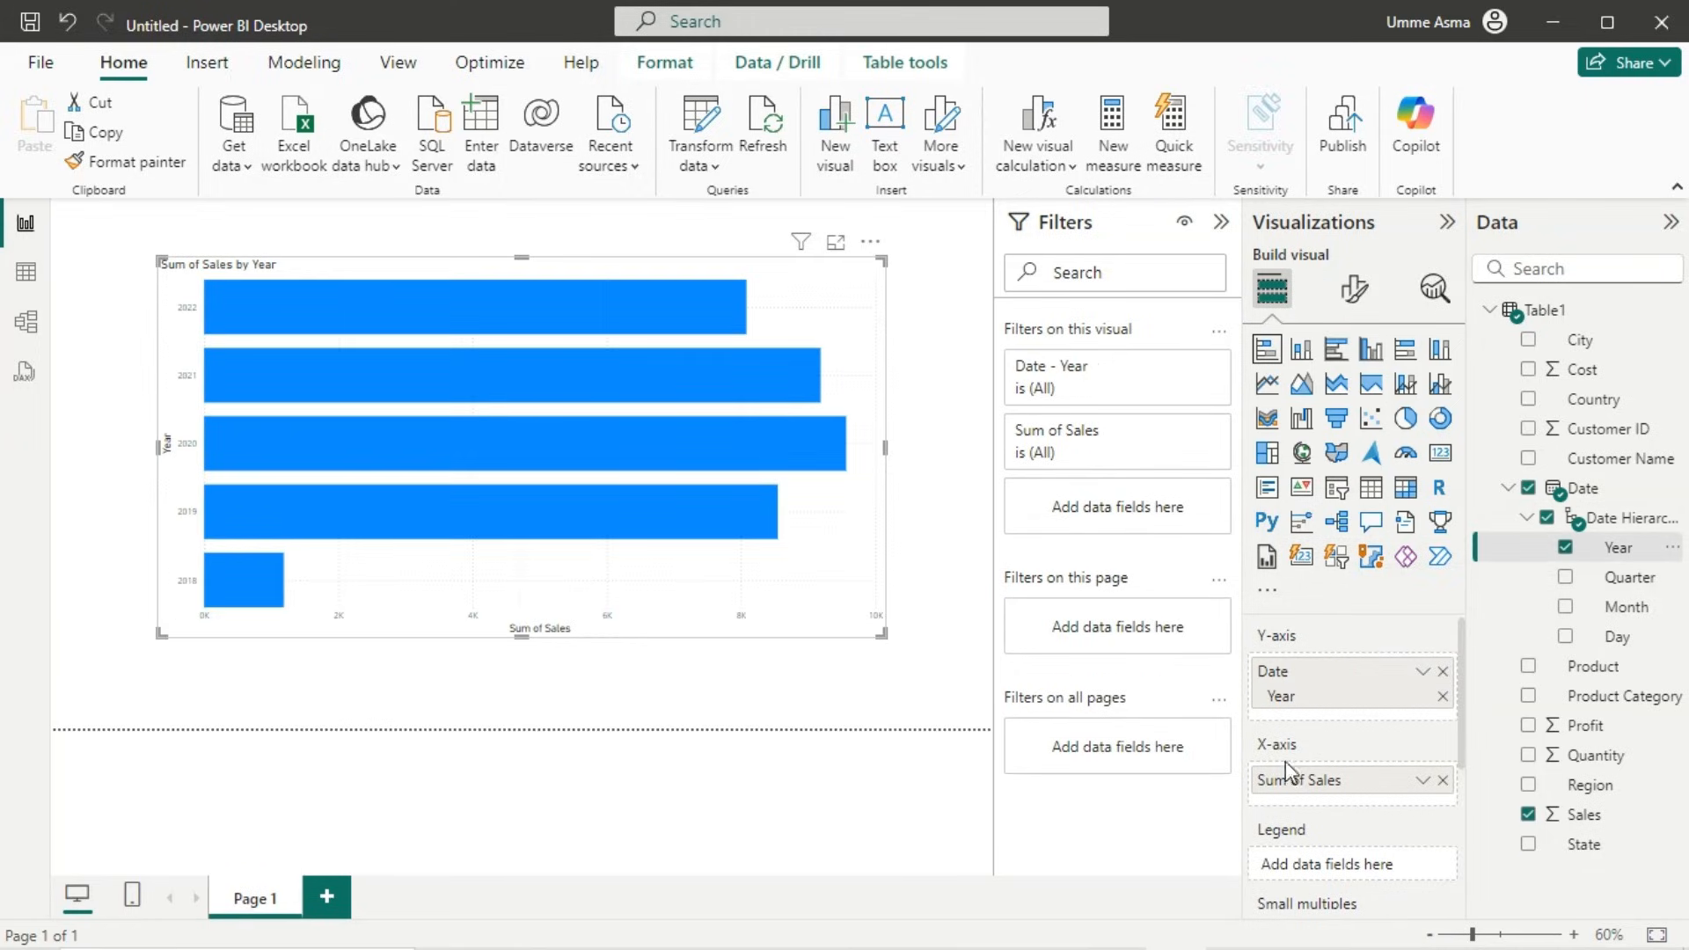
drag(1588, 792, 1369, 862)
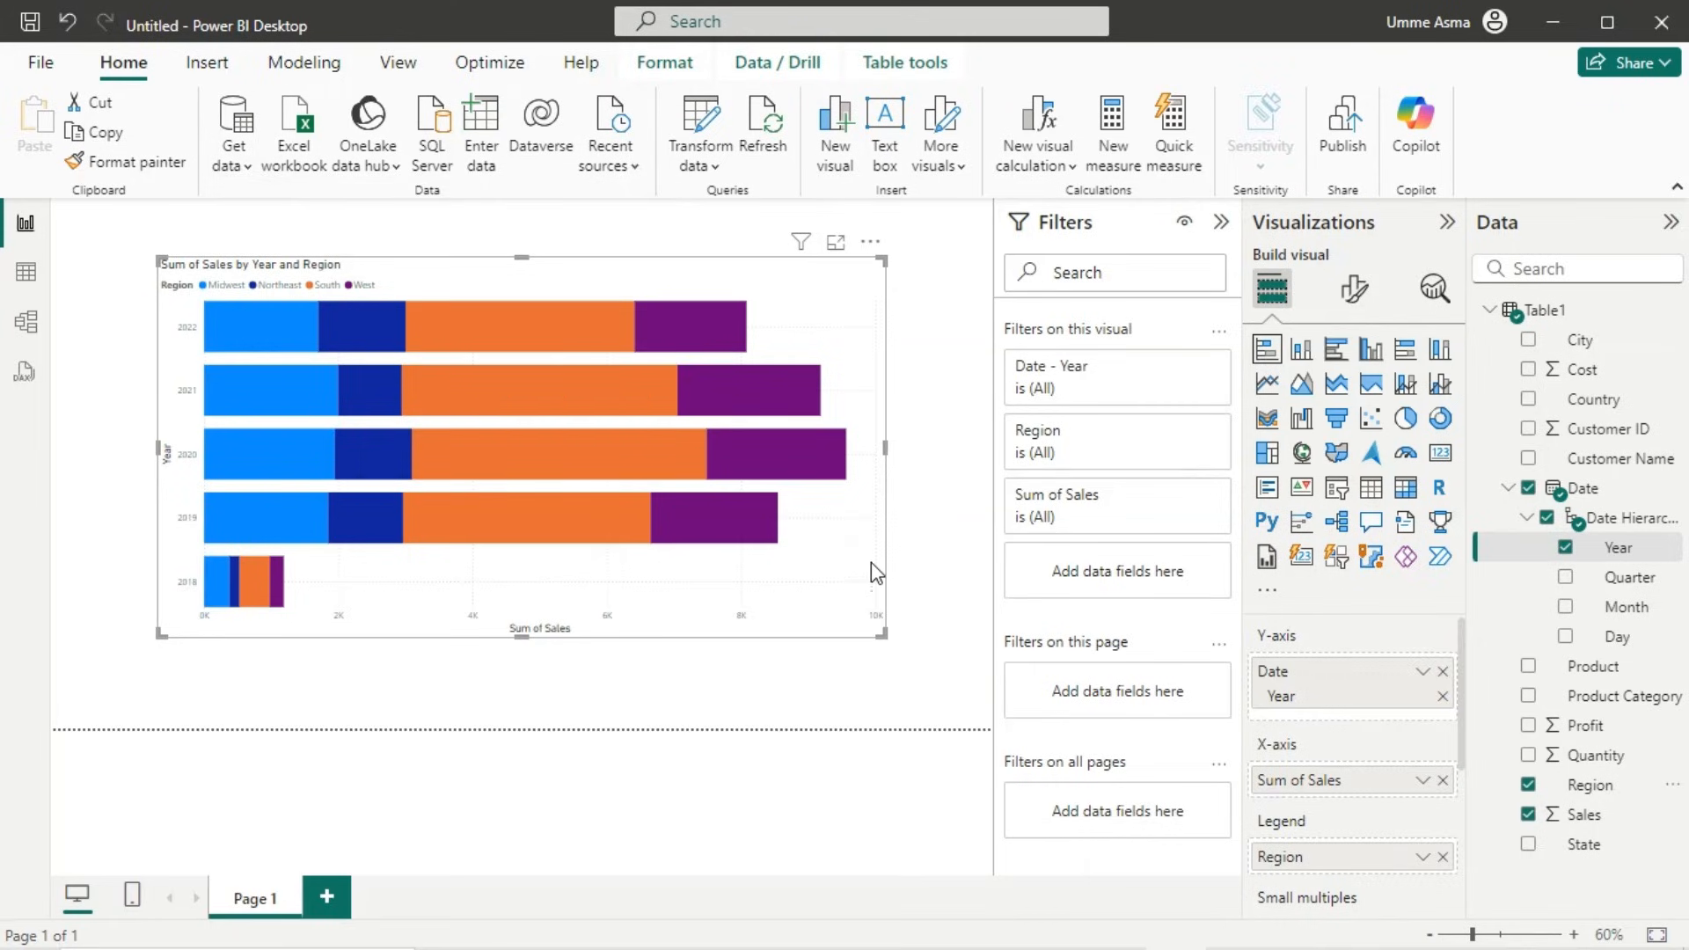
Step: Set the Y-axis type of the bar chart to Categorical
click(1366, 303)
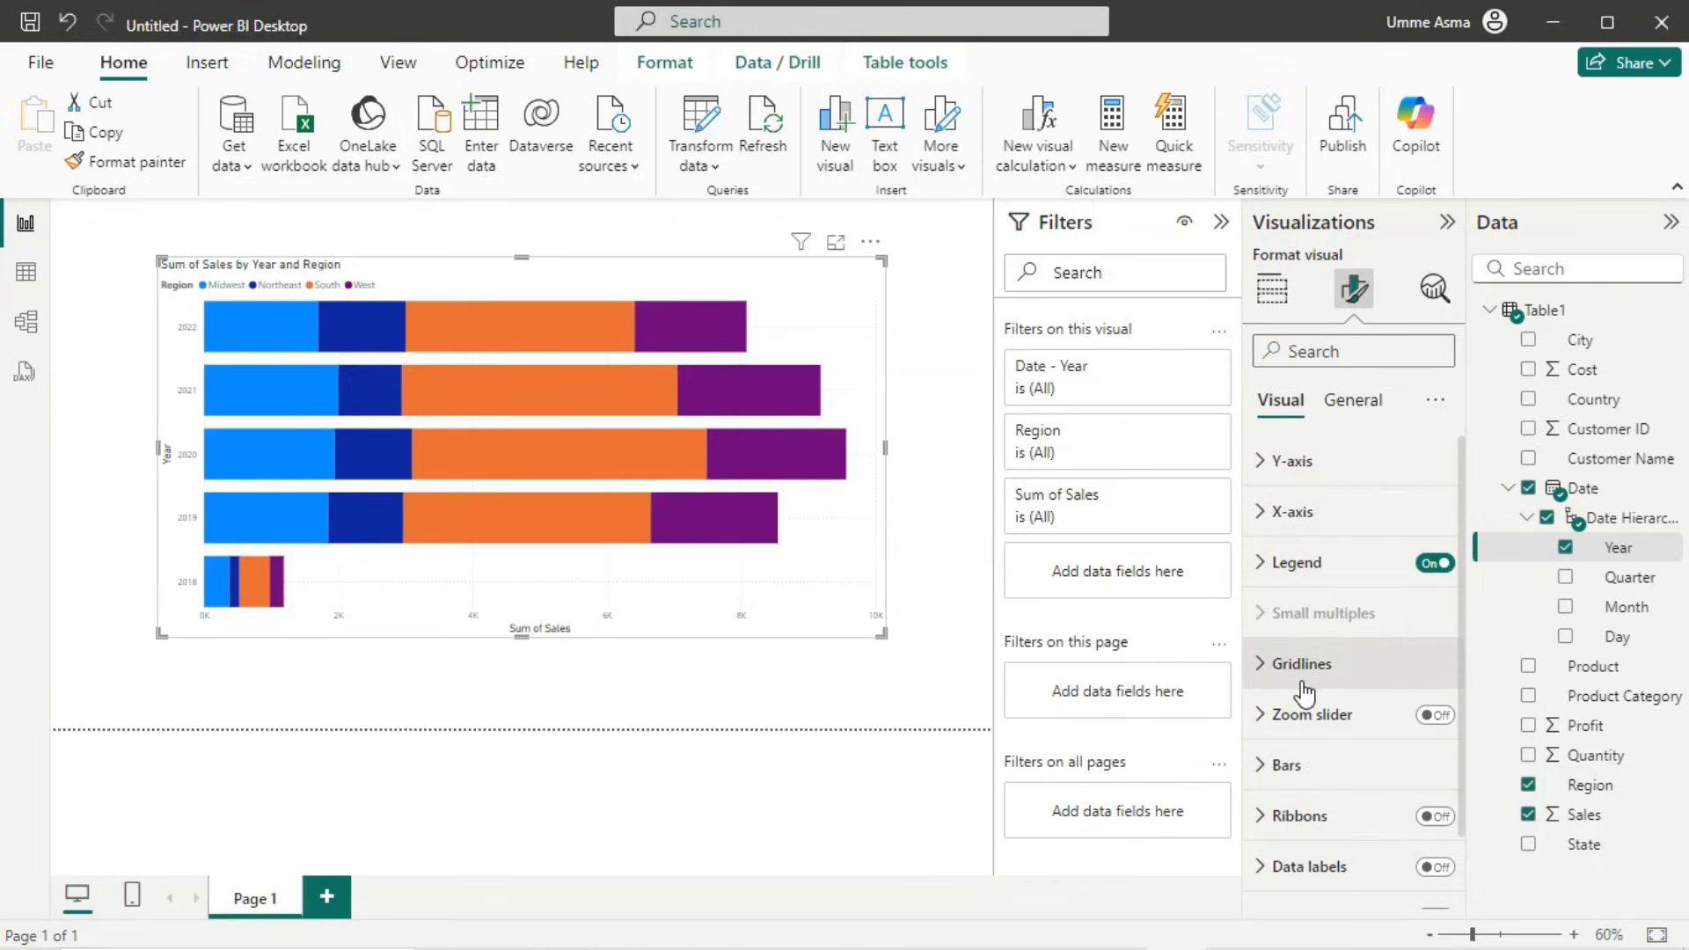
click(1310, 491)
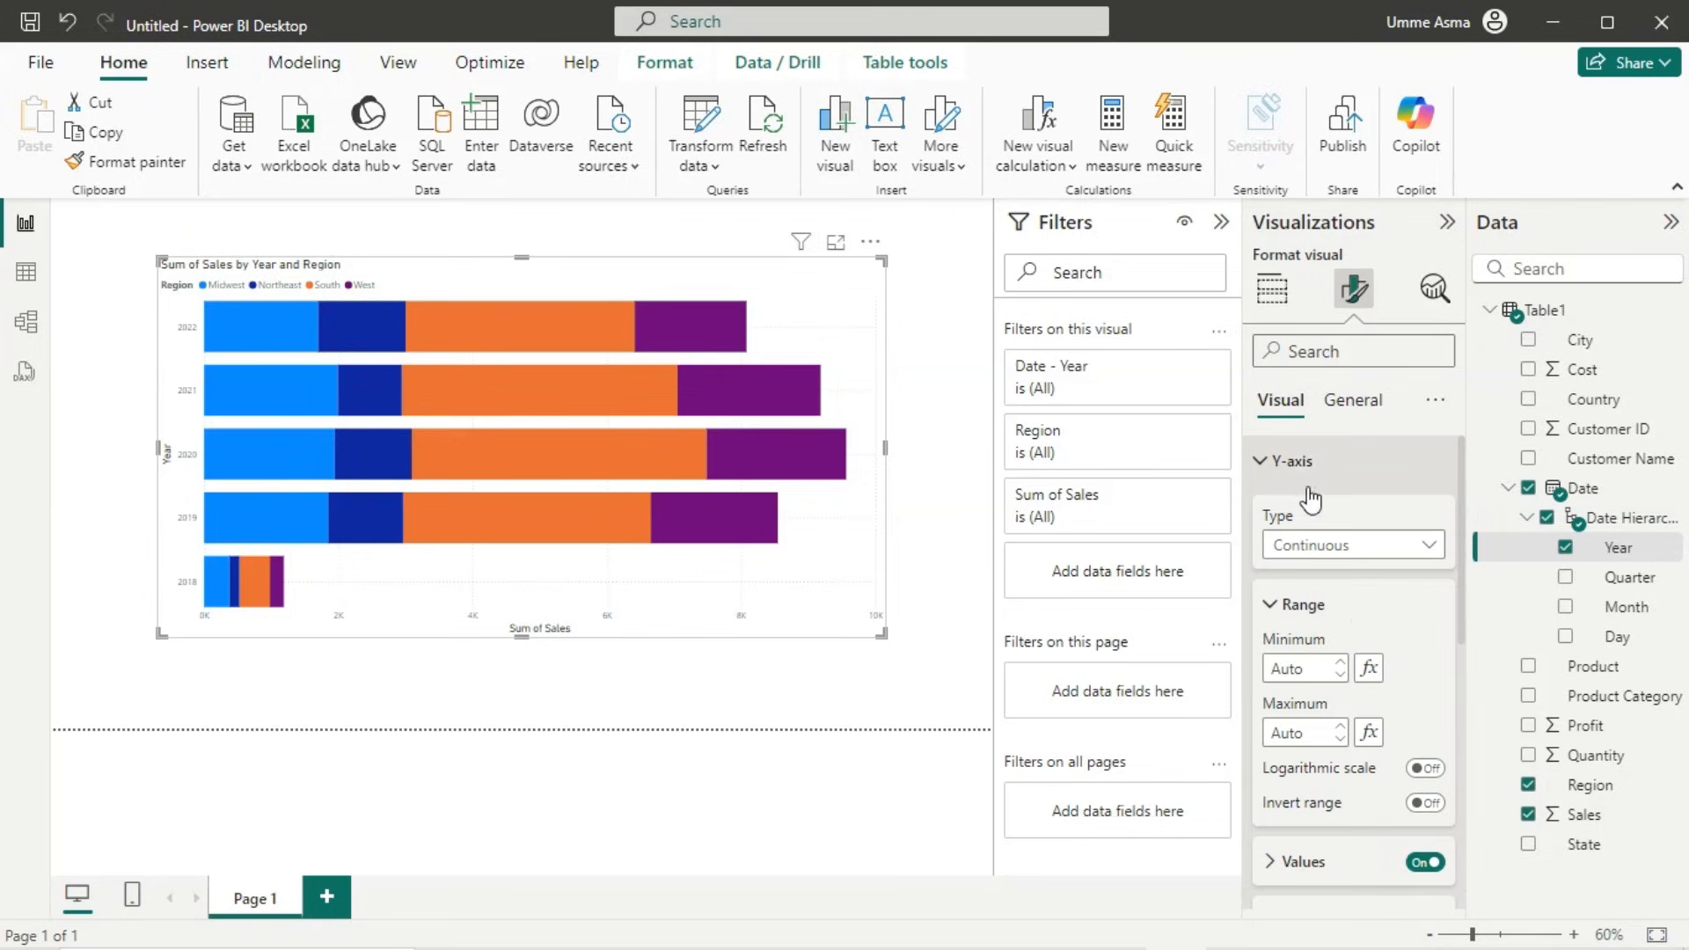
click(1323, 552)
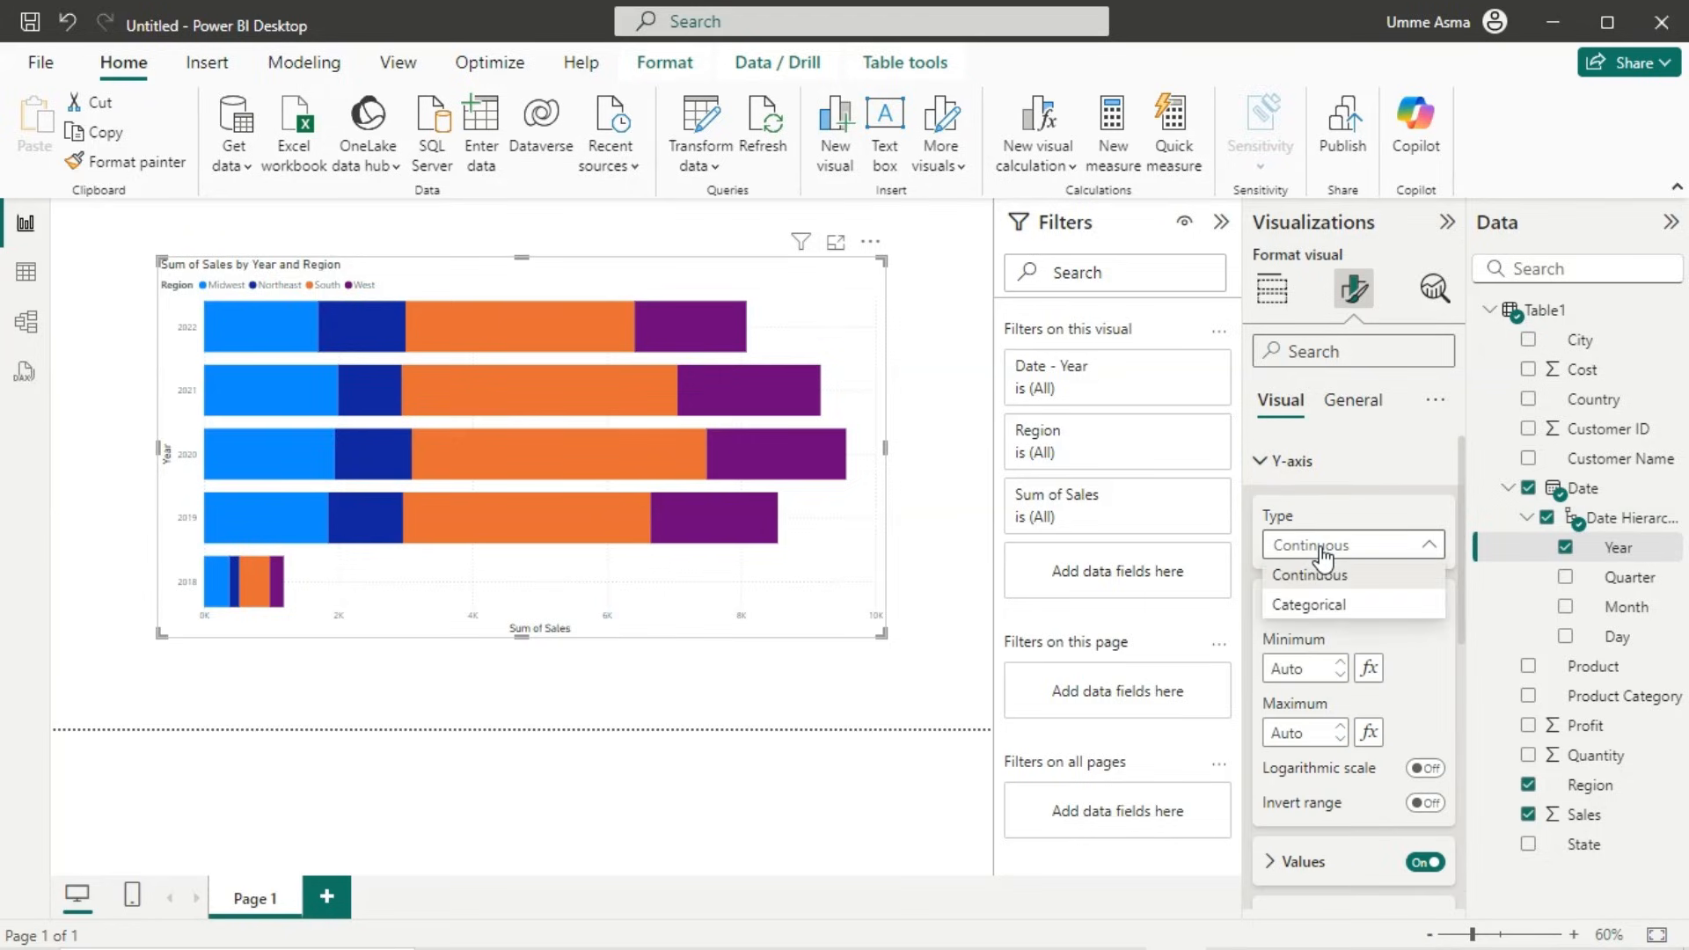
click(1323, 607)
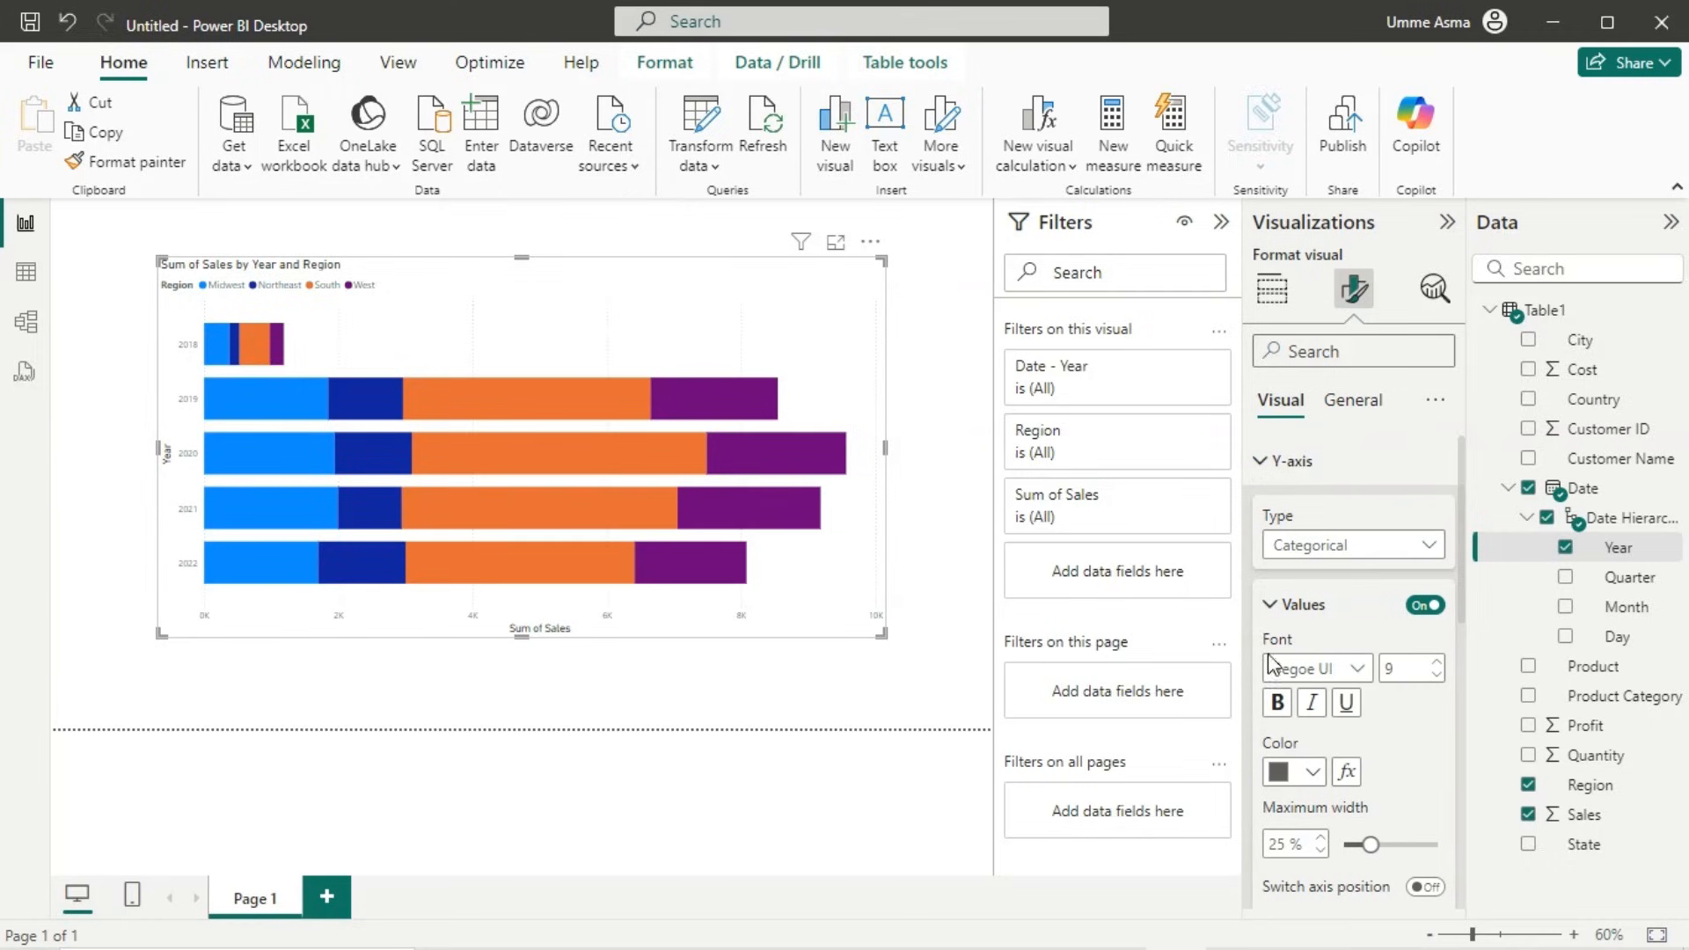
Step: Format the Y-axis values in bold Tahoma, size 15, with a dark brown colour
drag(1460, 560, 1458, 600)
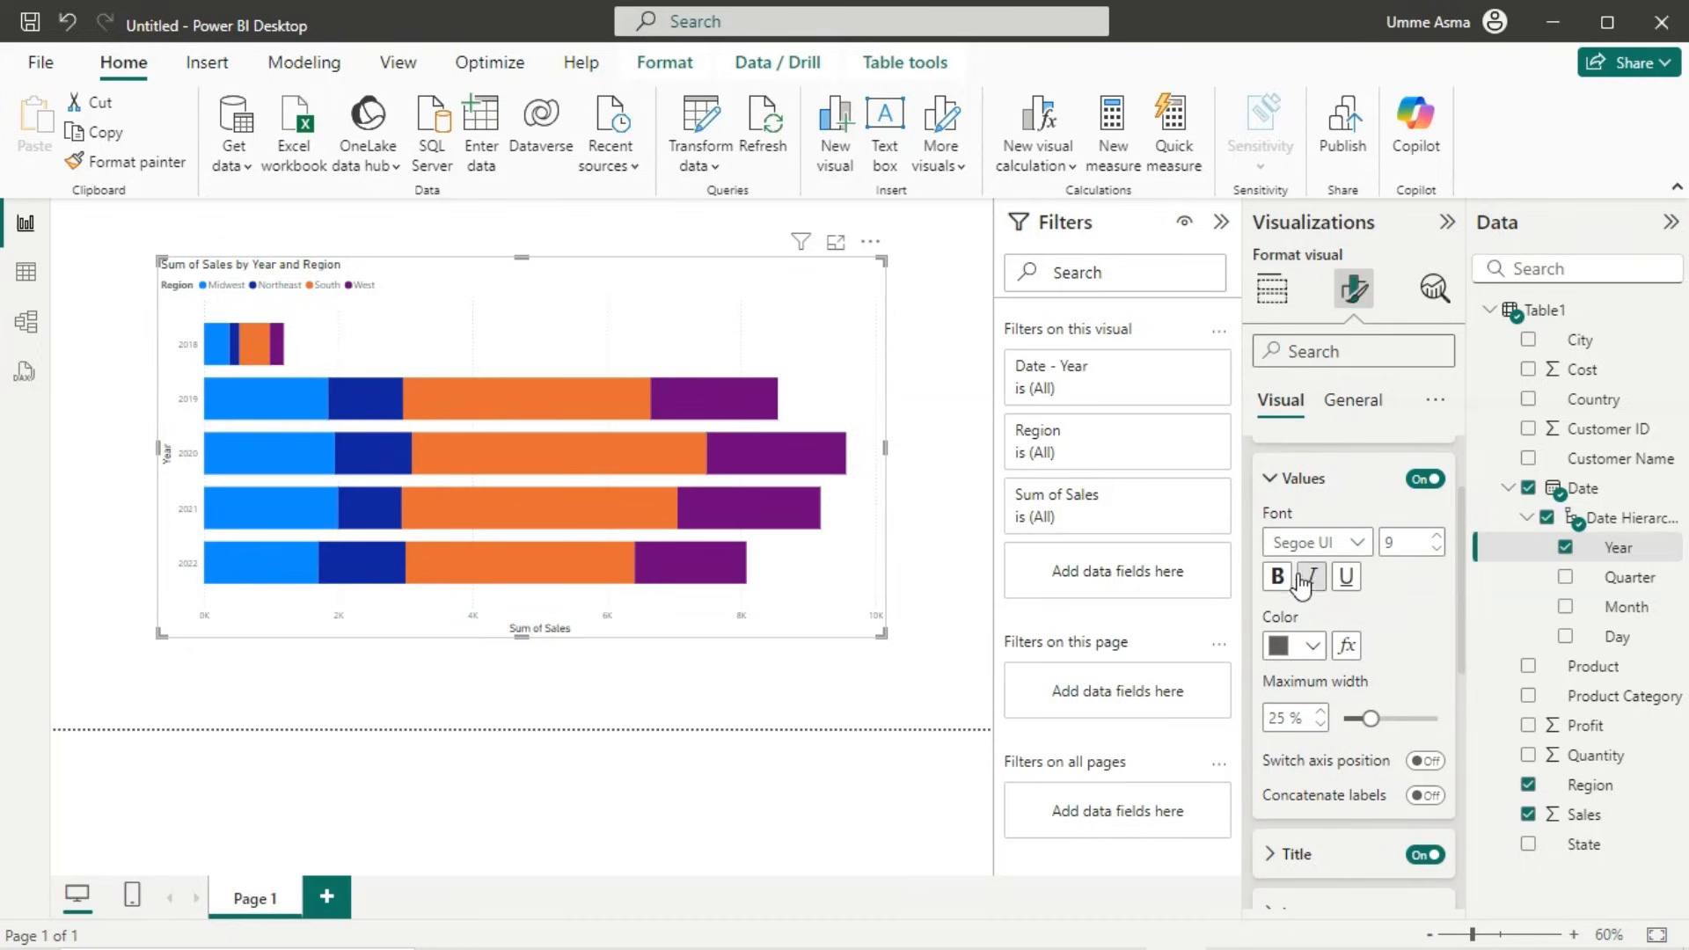
click(1296, 543)
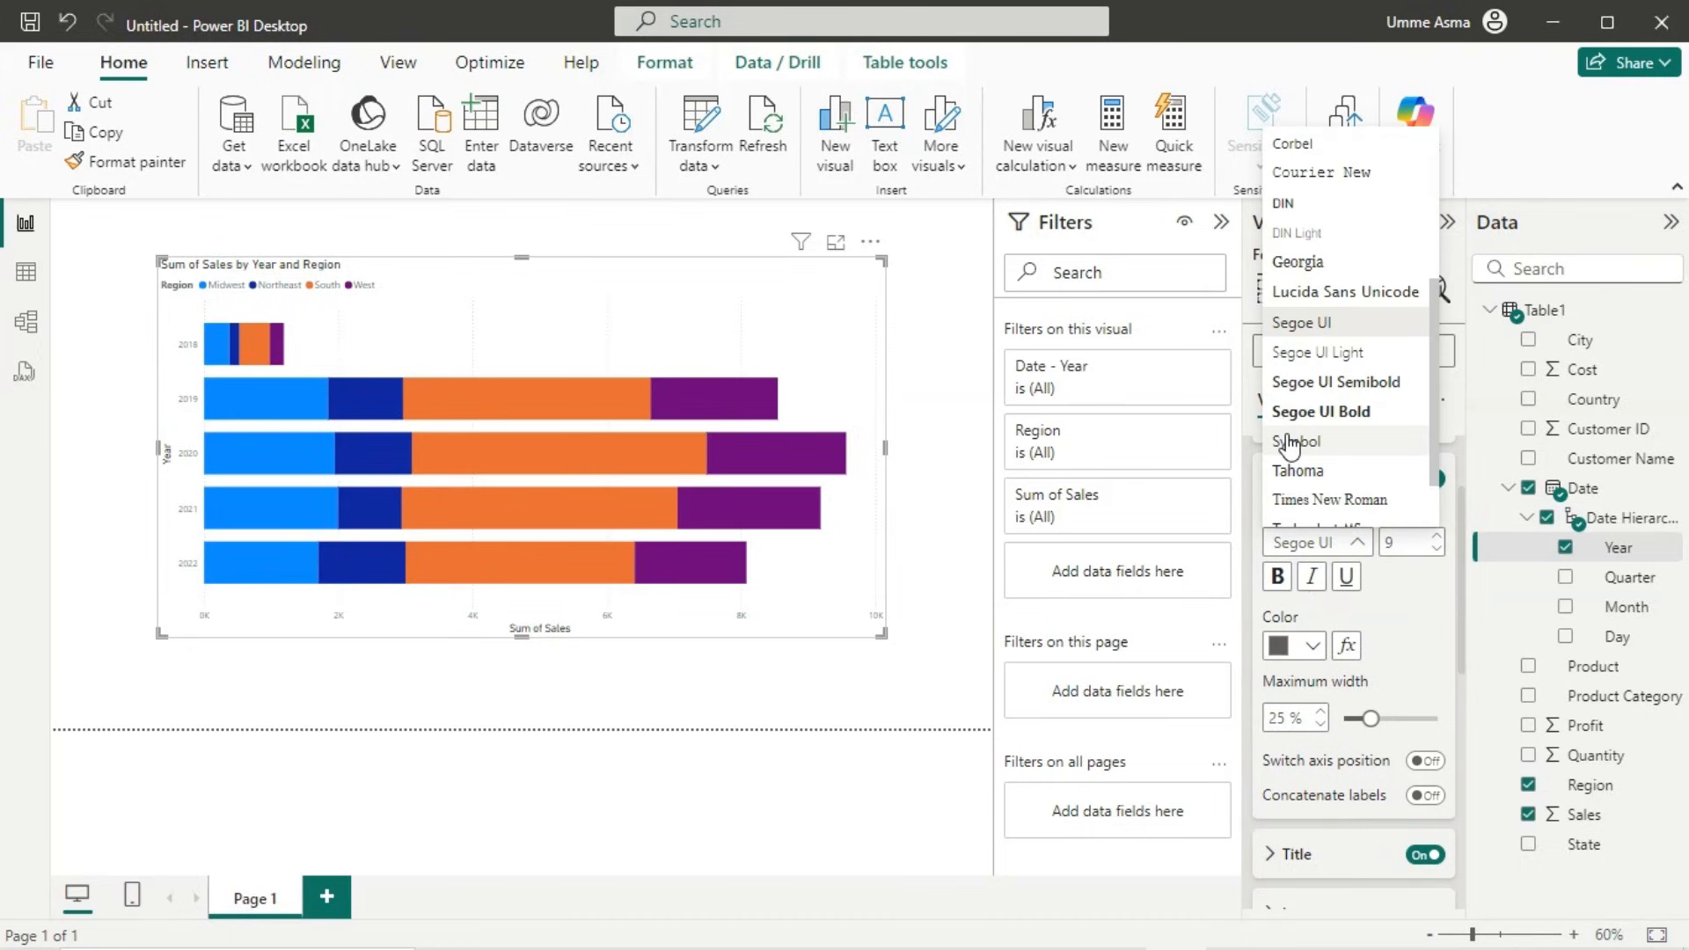
click(1307, 473)
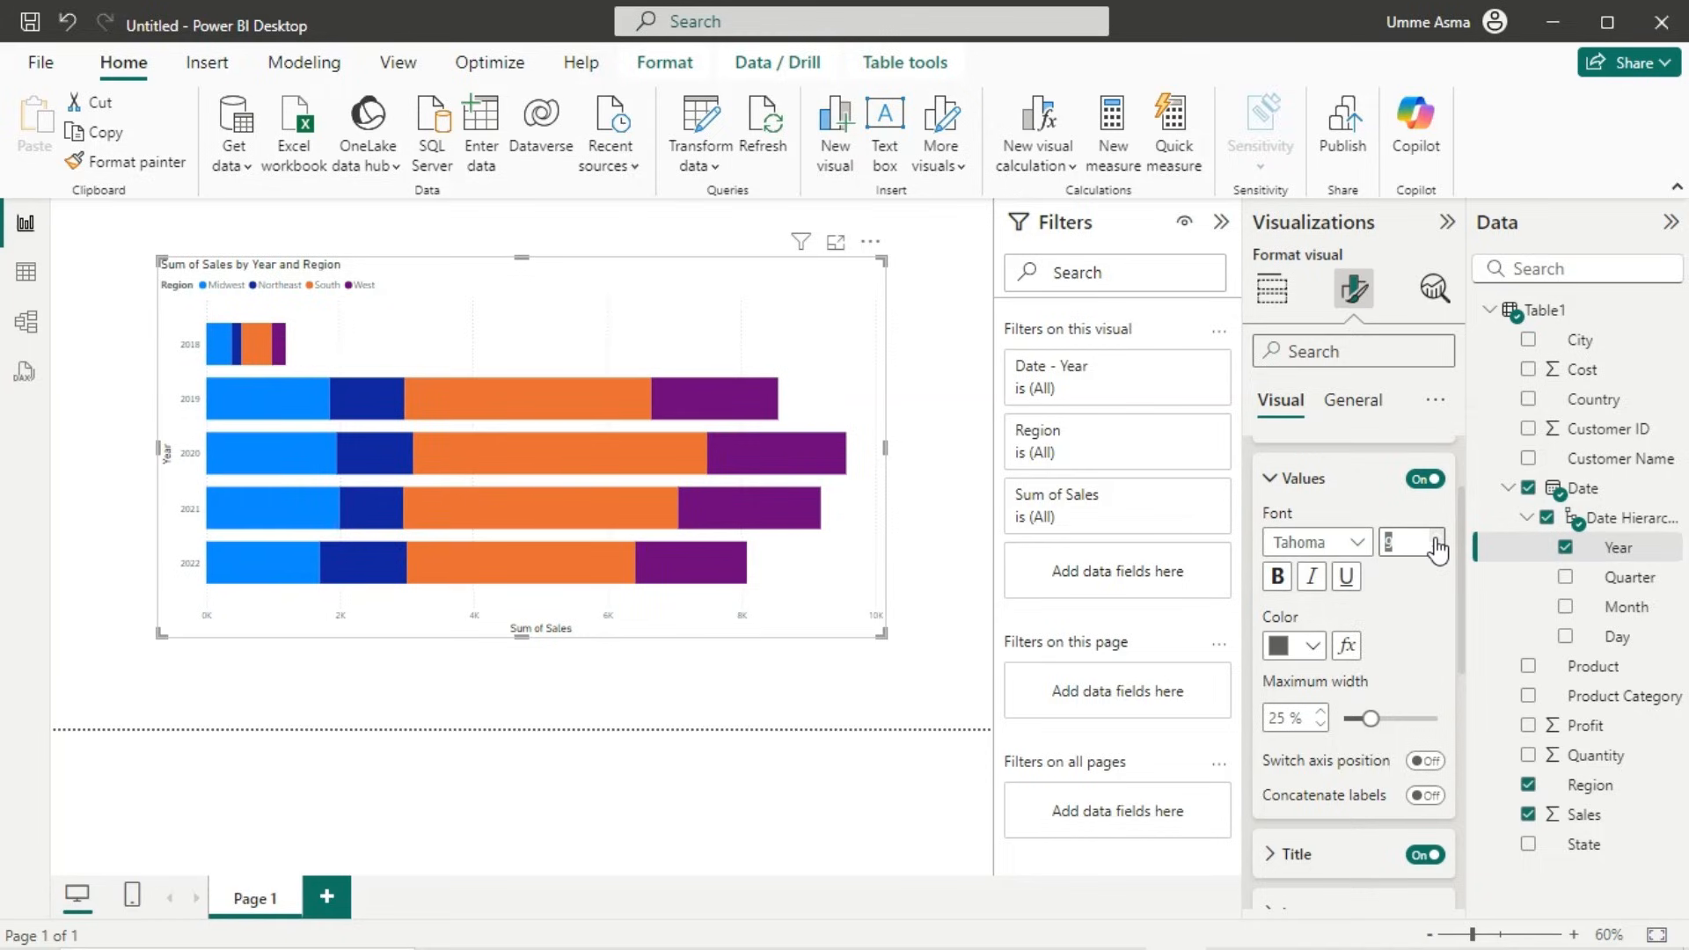
click(1280, 581)
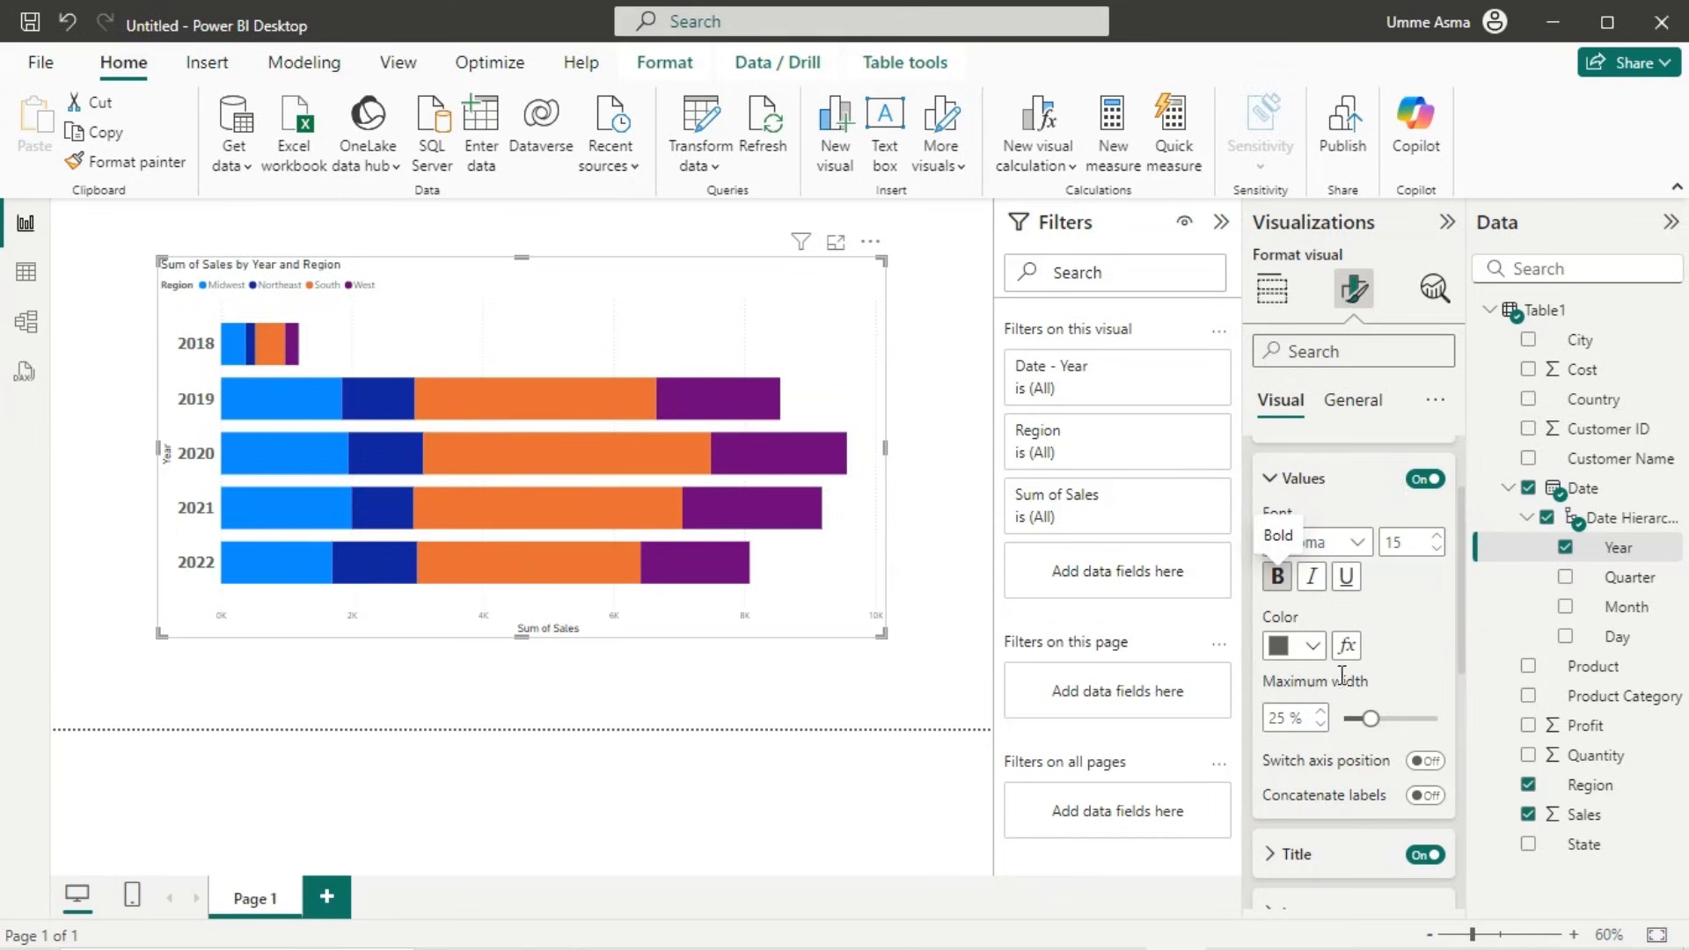
click(1311, 645)
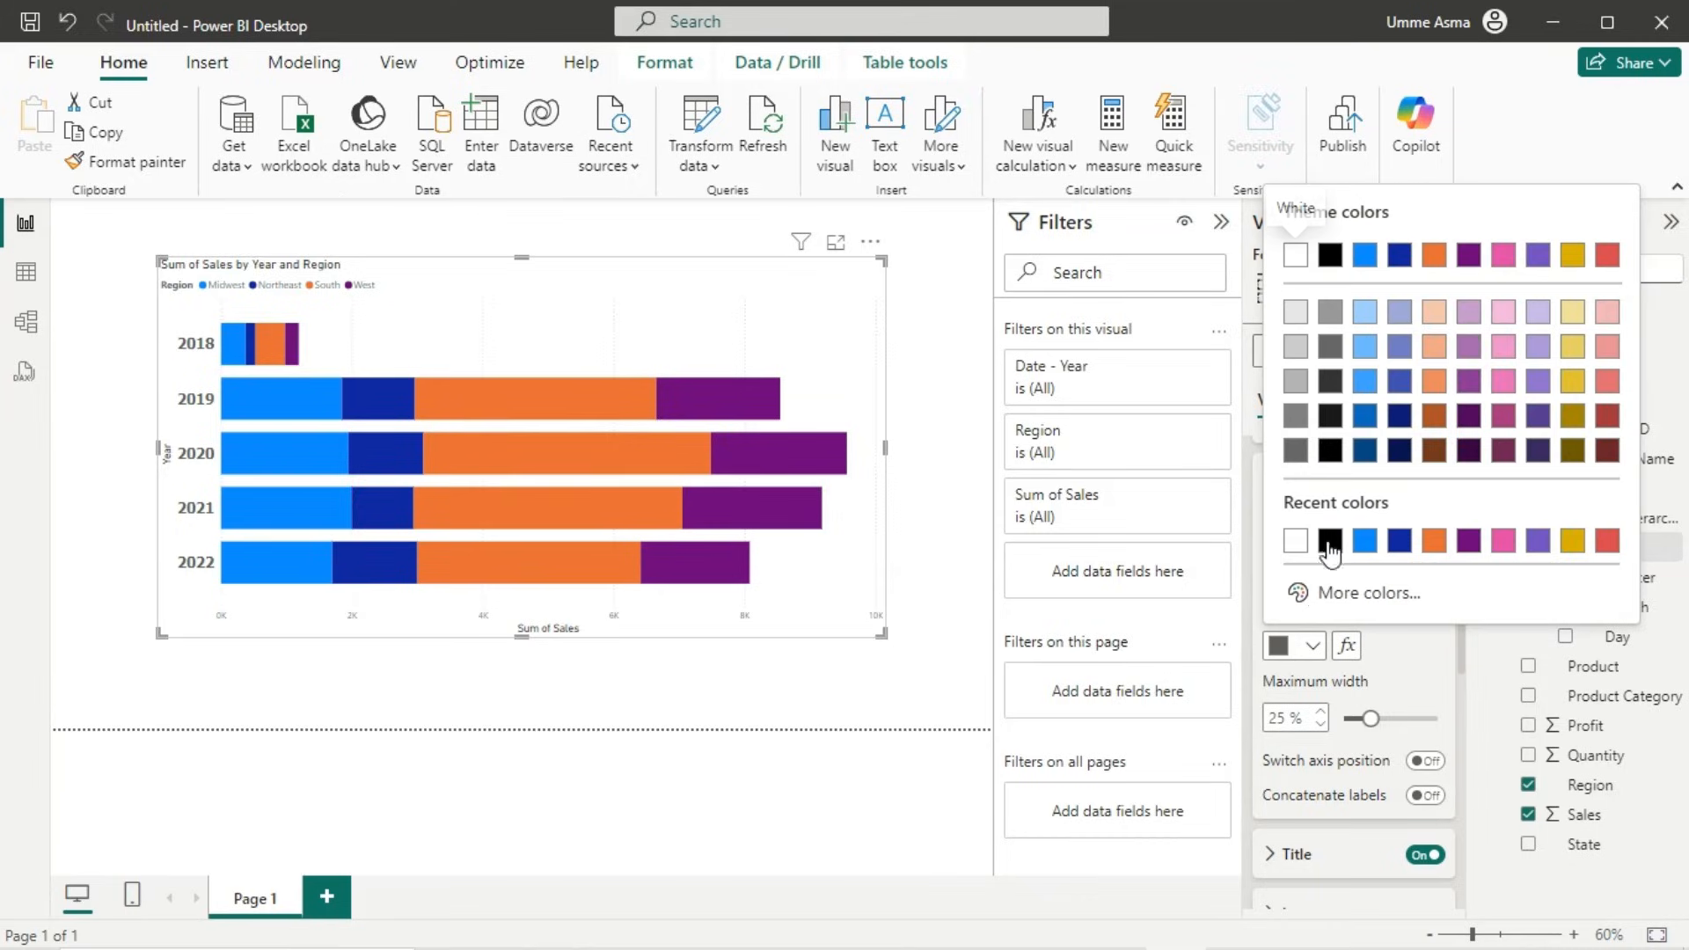
click(1433, 450)
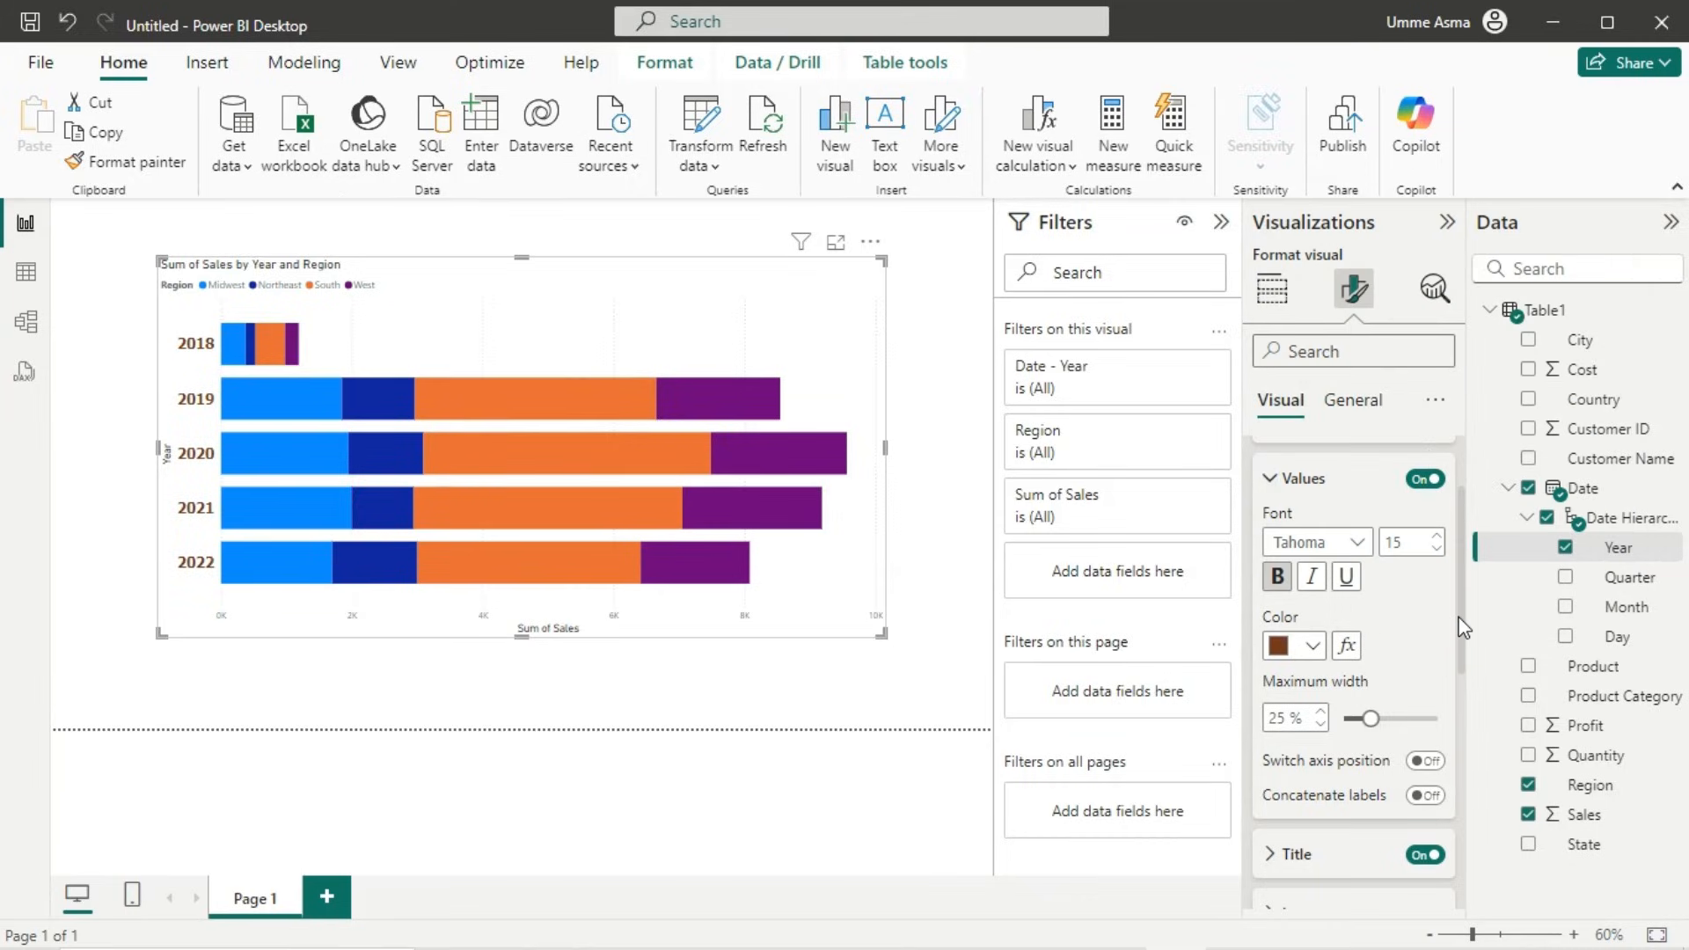
Step: Set the Y-axis title text to YEAR, keeping the title-only style
scroll(1461, 627, down, 2)
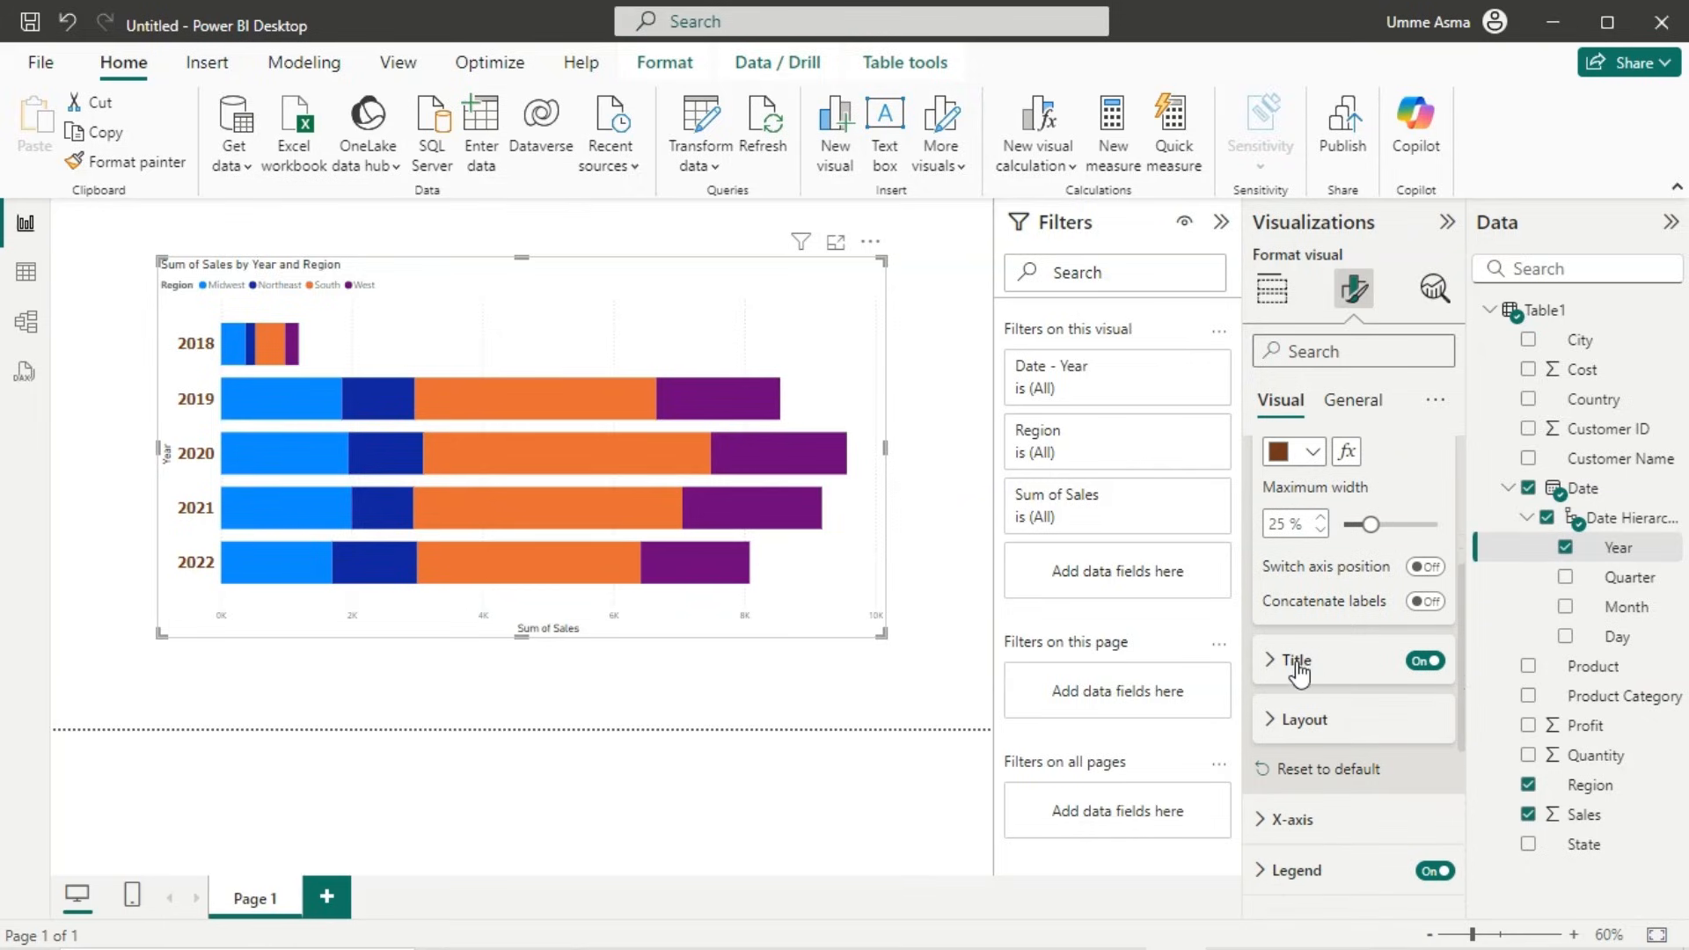
click(1298, 669)
click(1322, 723)
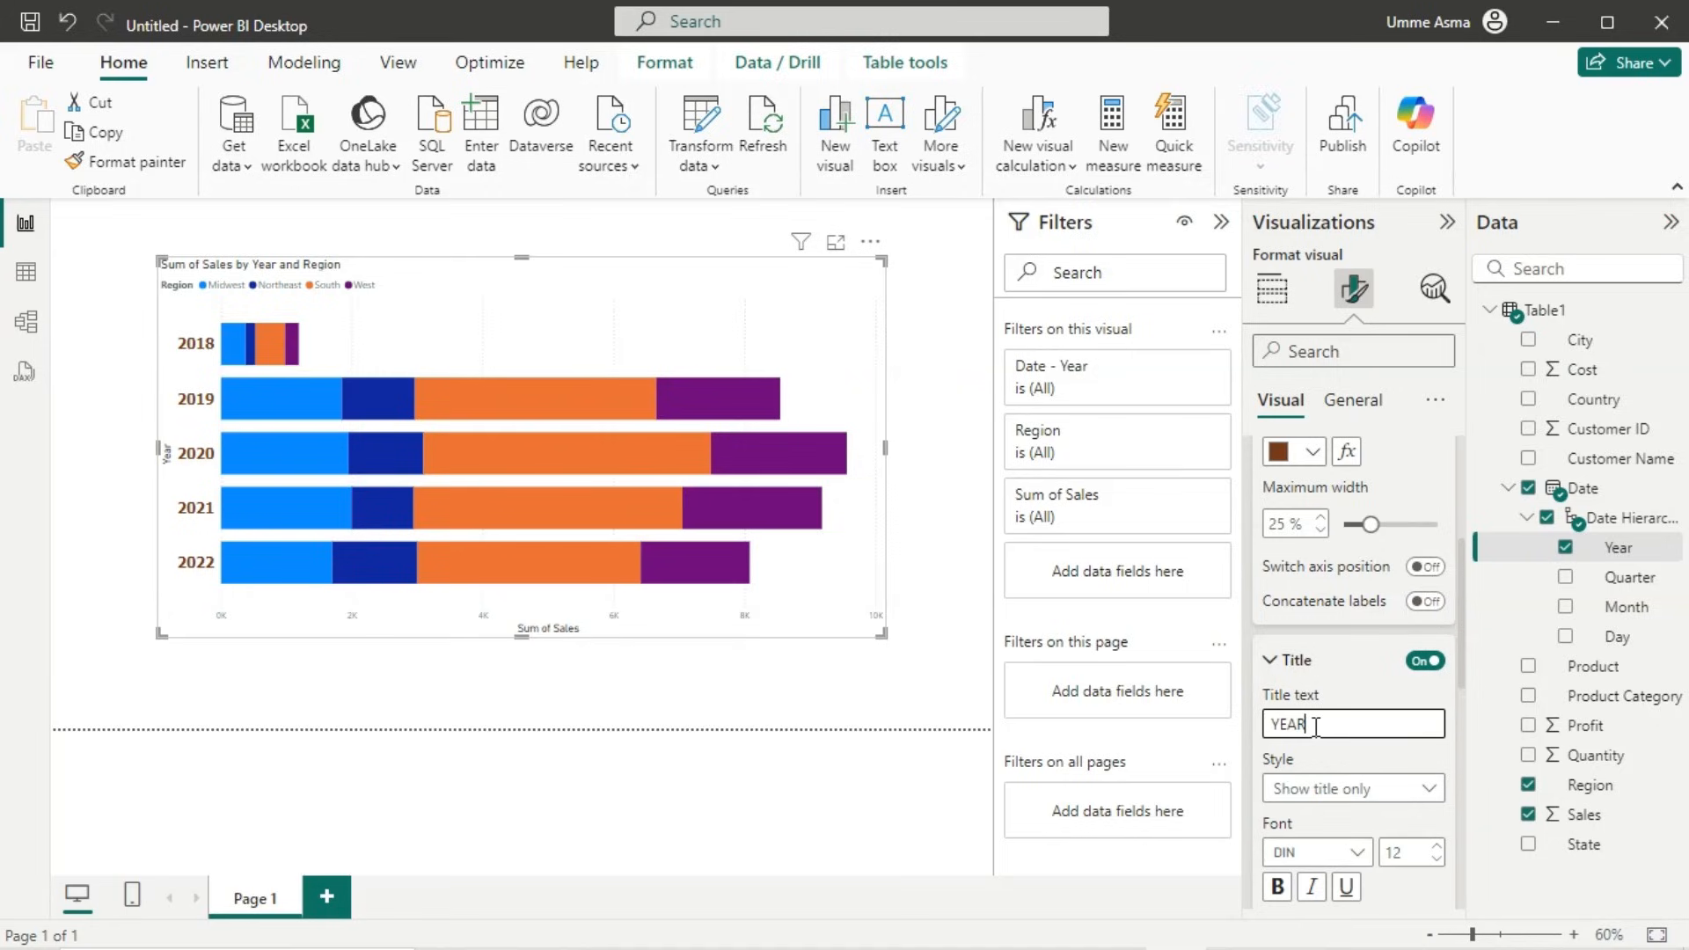
click(1342, 790)
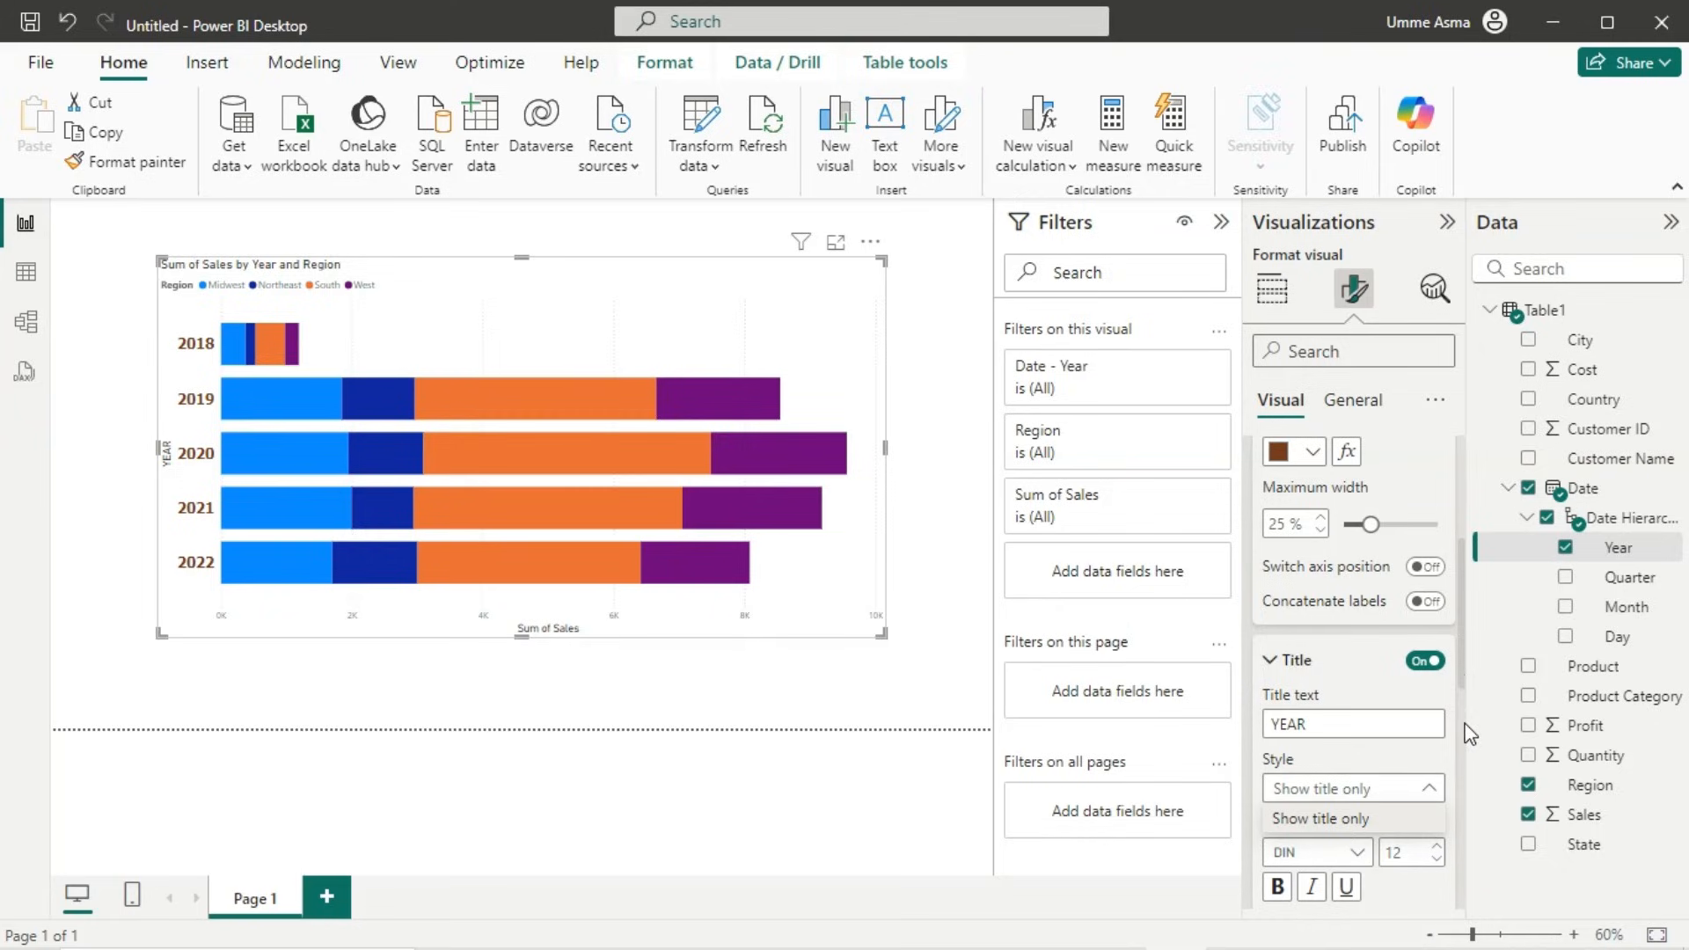
click(1459, 644)
Step: Format the Y-axis title in bold Calibri, size 13
drag(1463, 618, 1459, 701)
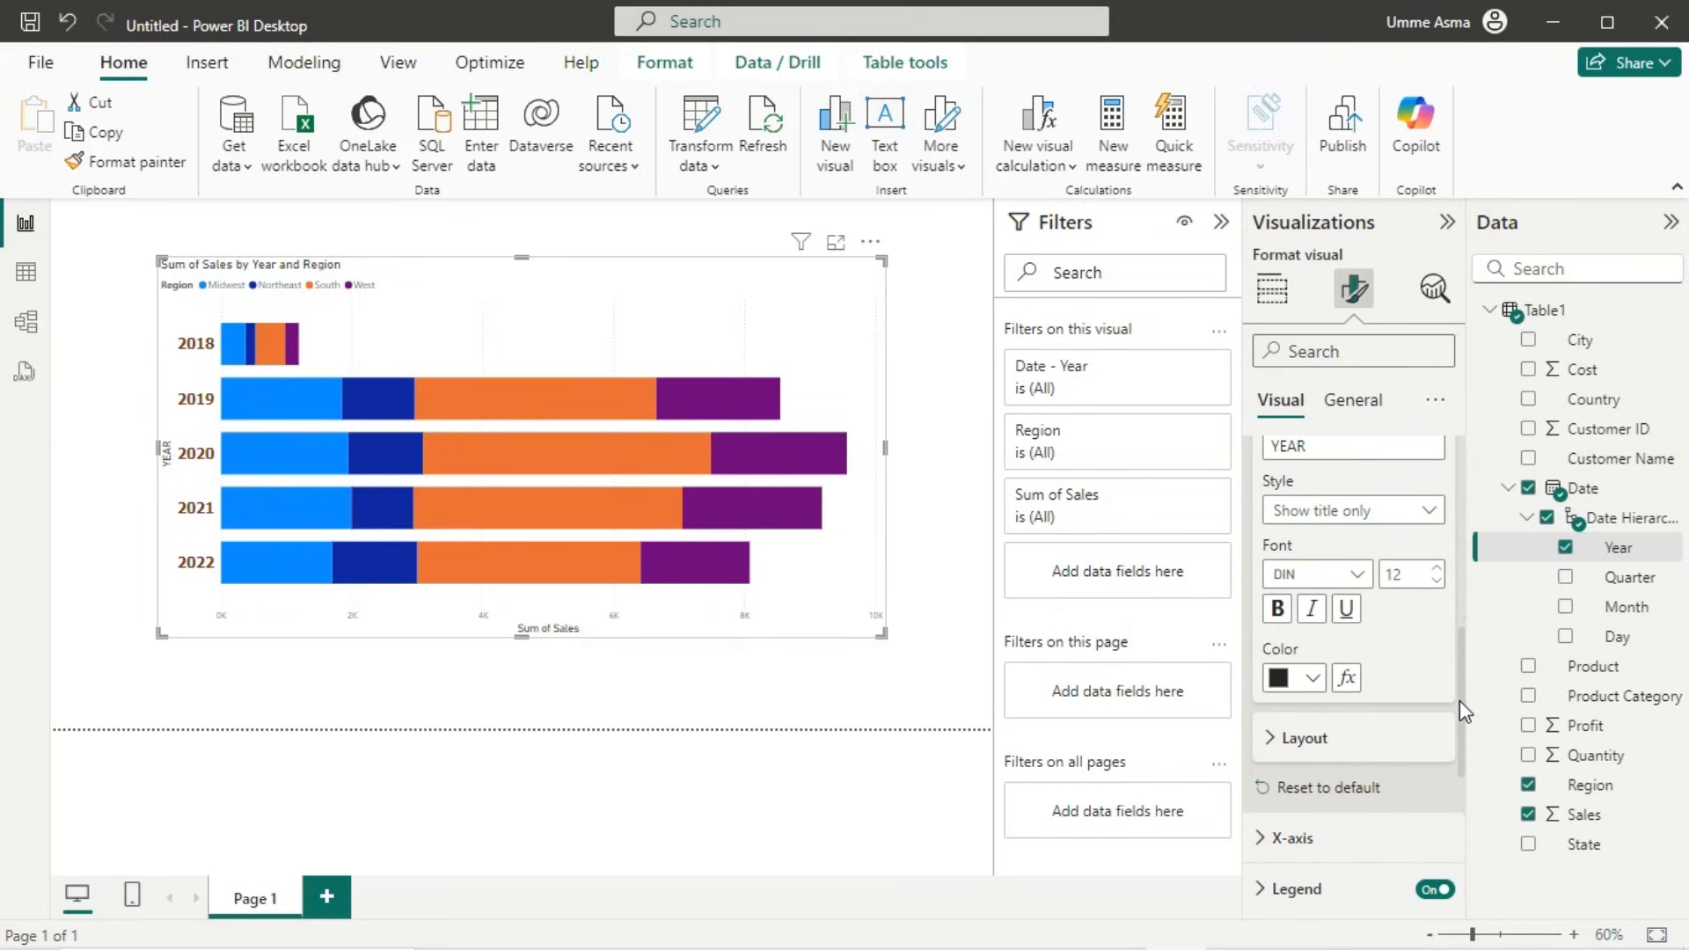
click(1319, 576)
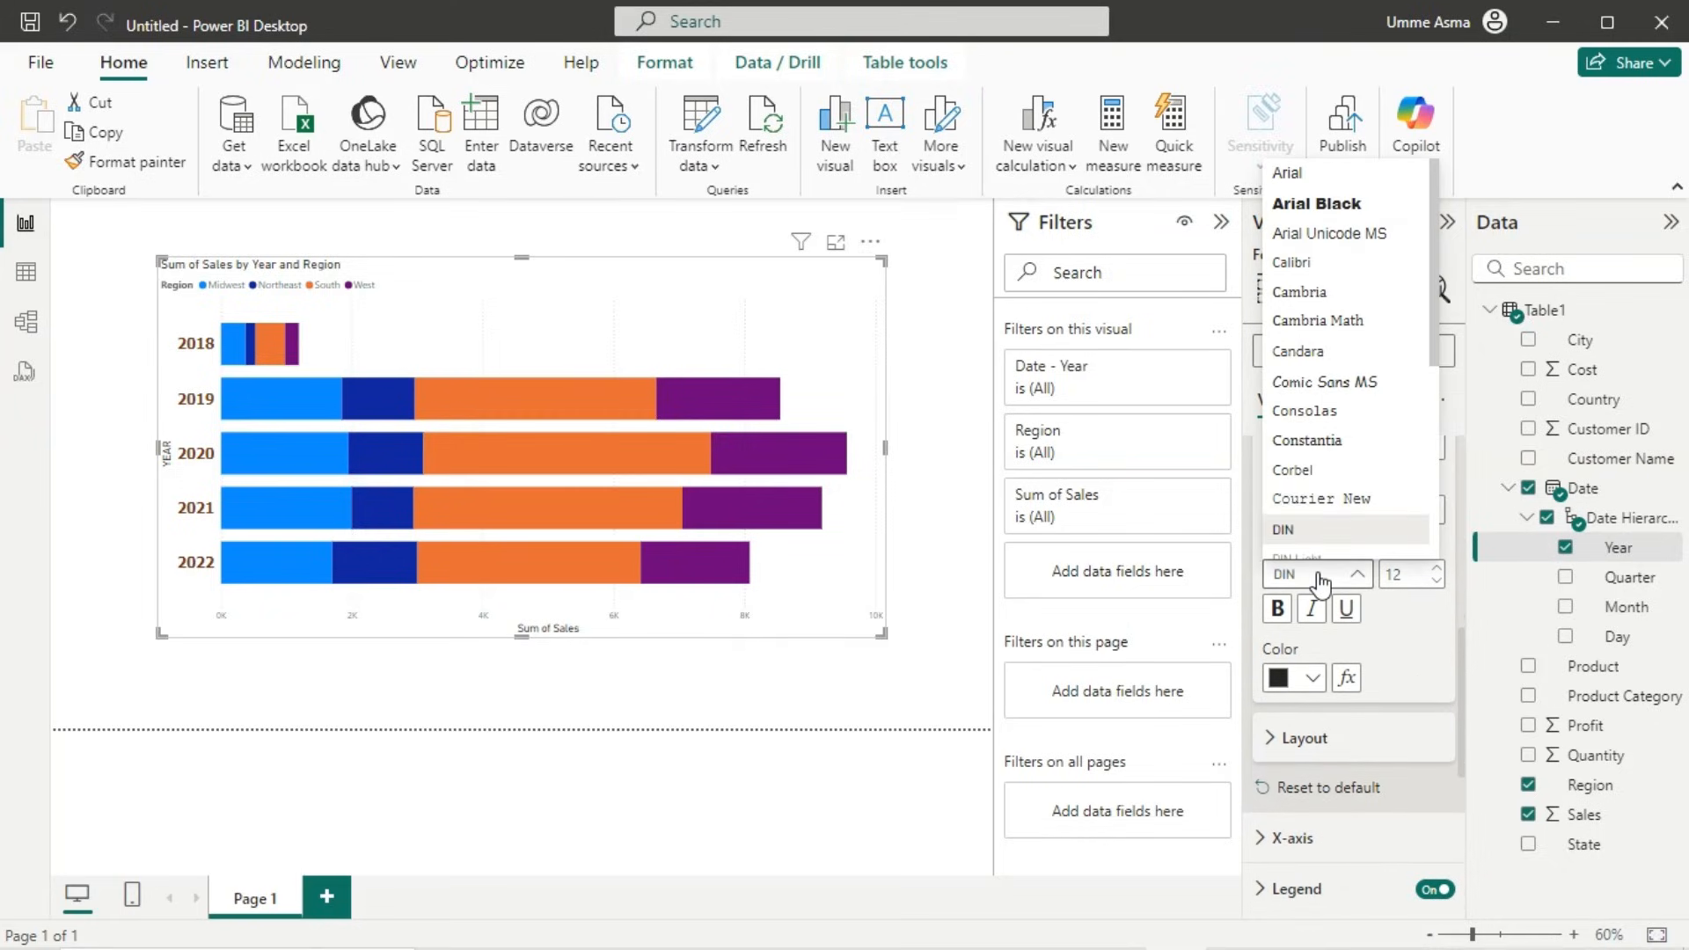
click(1299, 264)
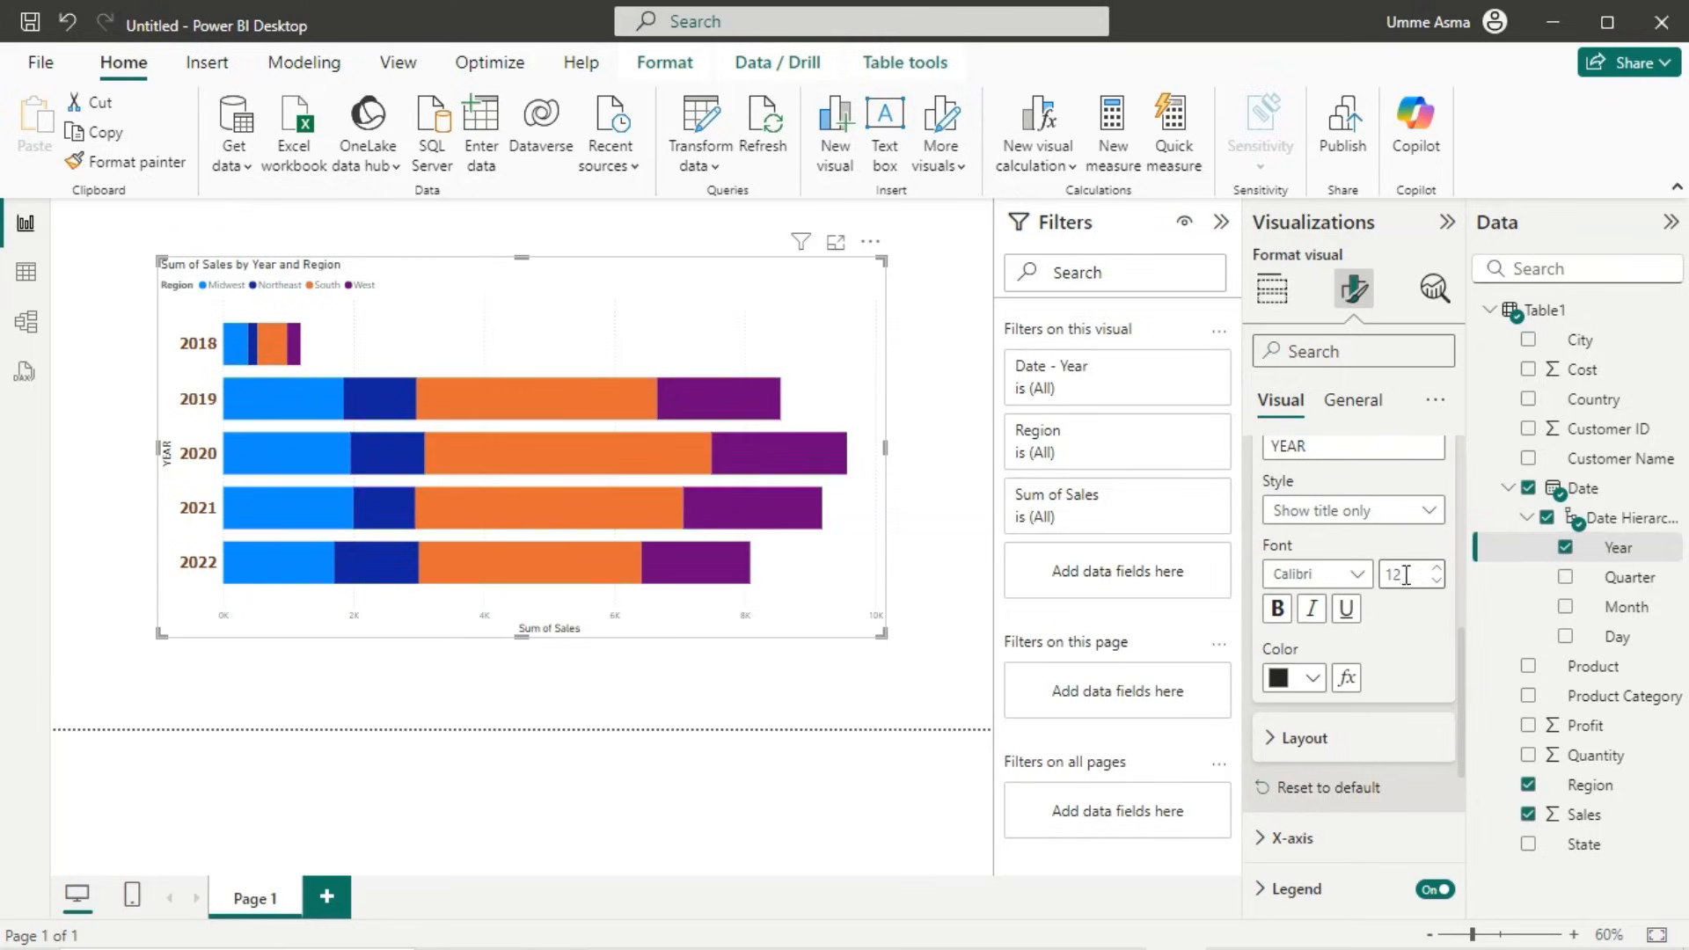
click(1437, 568)
click(1437, 568)
click(1279, 612)
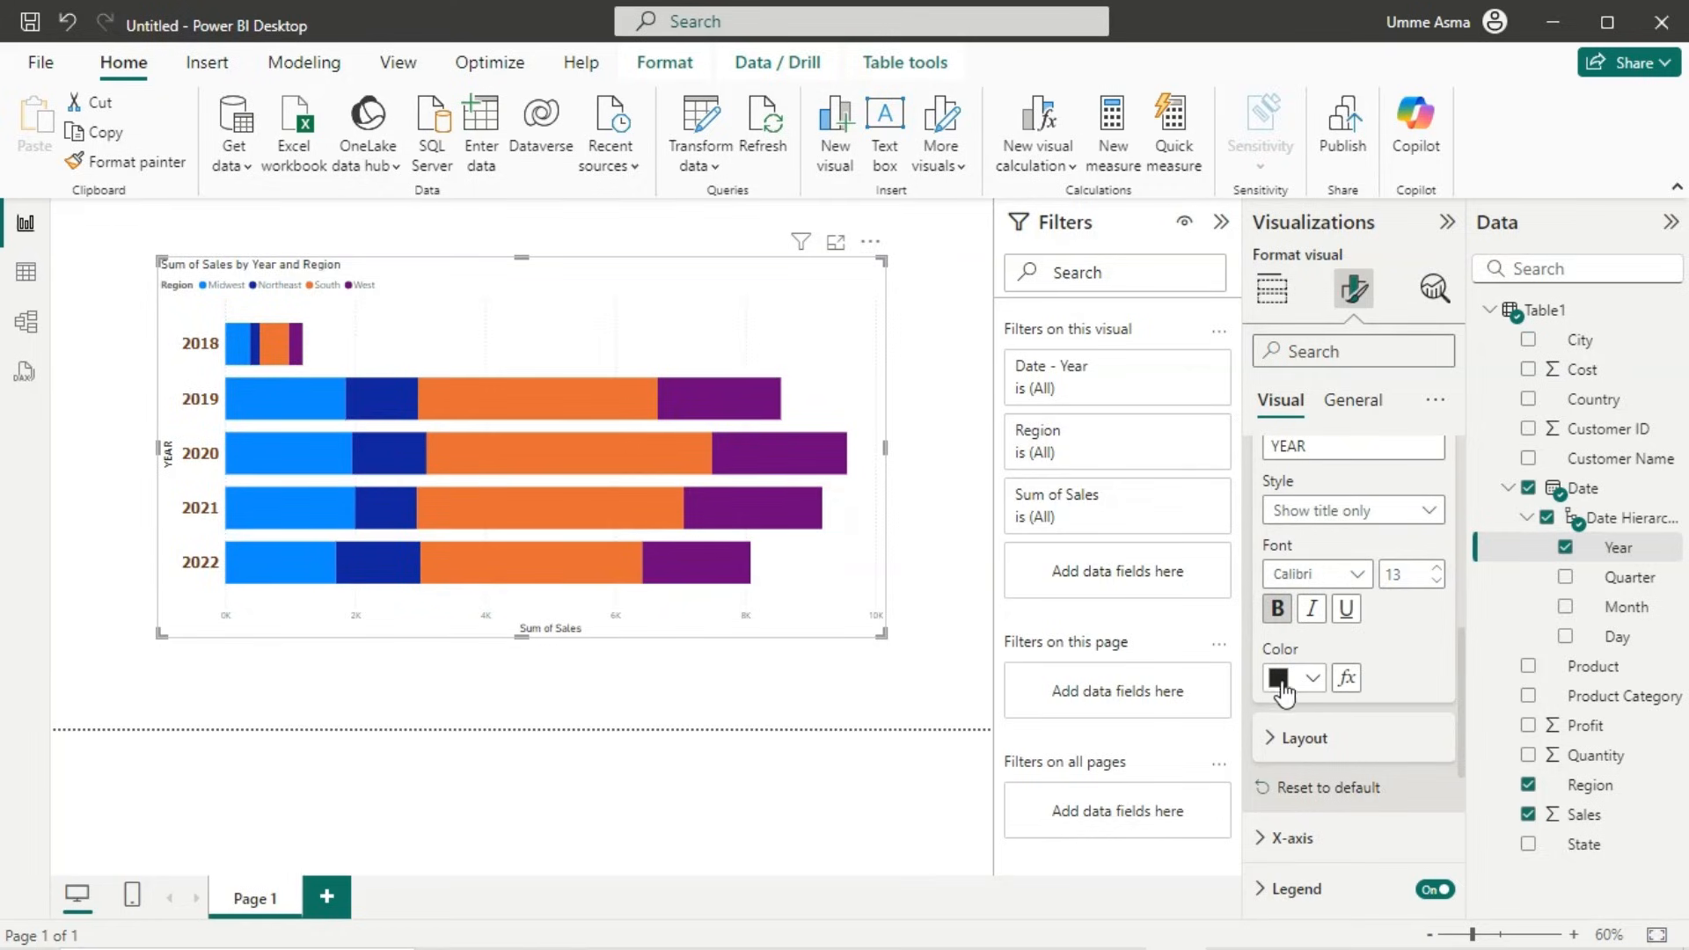
Step: Set the chart legend's position to Top right
click(1320, 752)
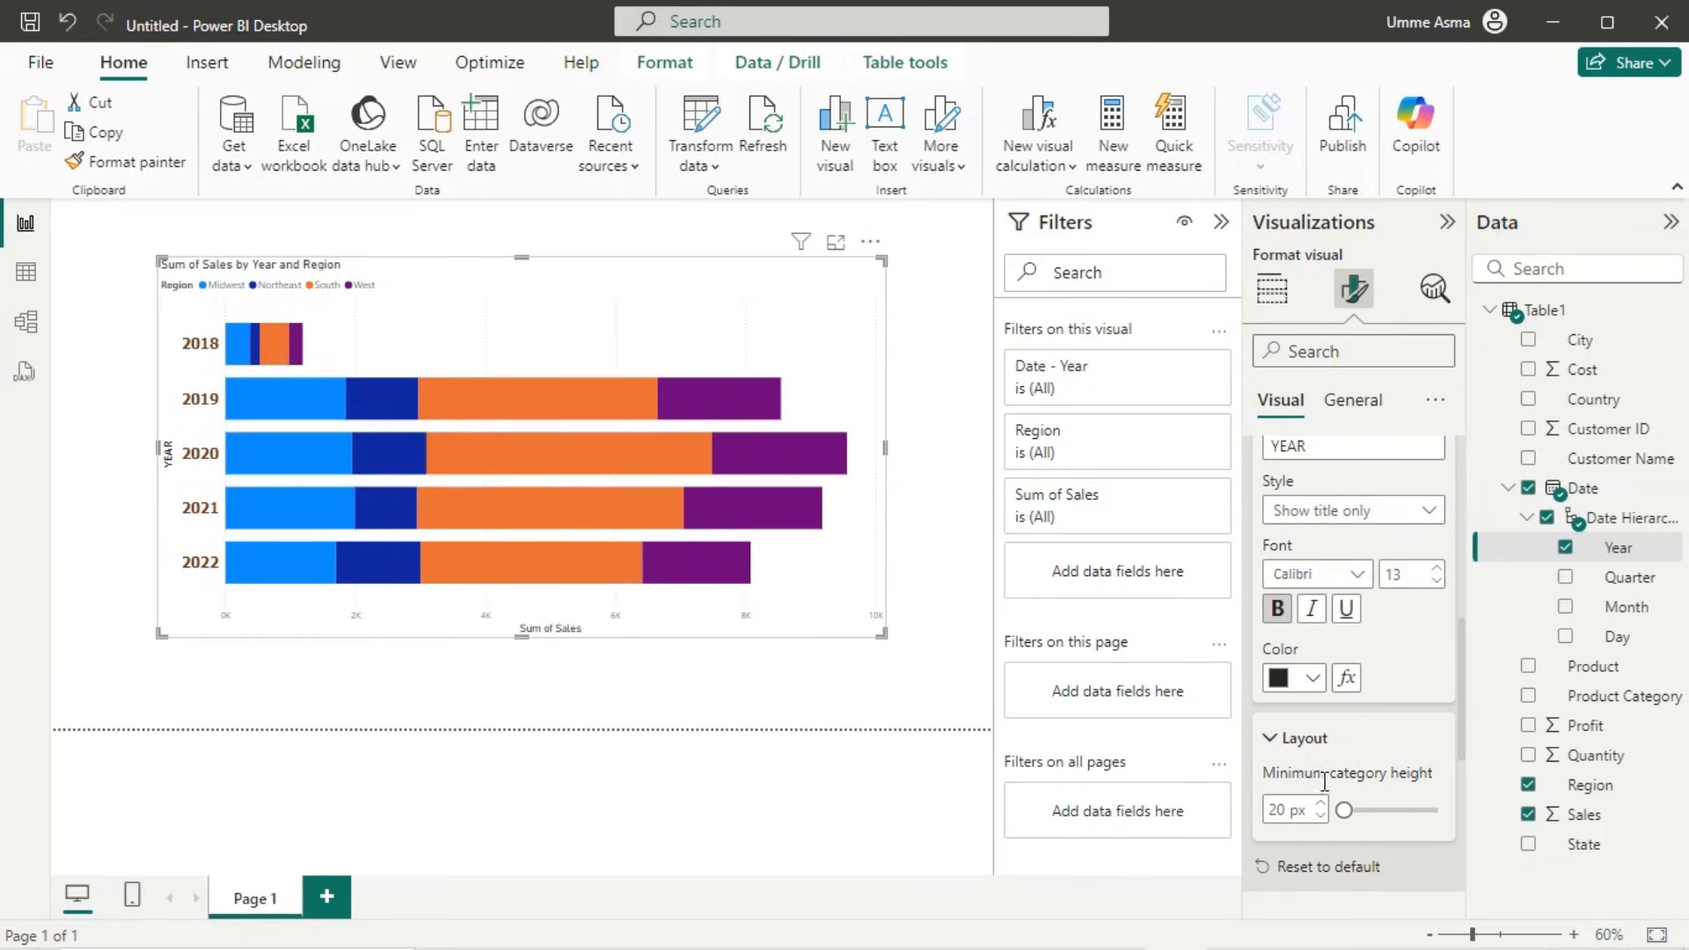
drag(1464, 665, 1466, 752)
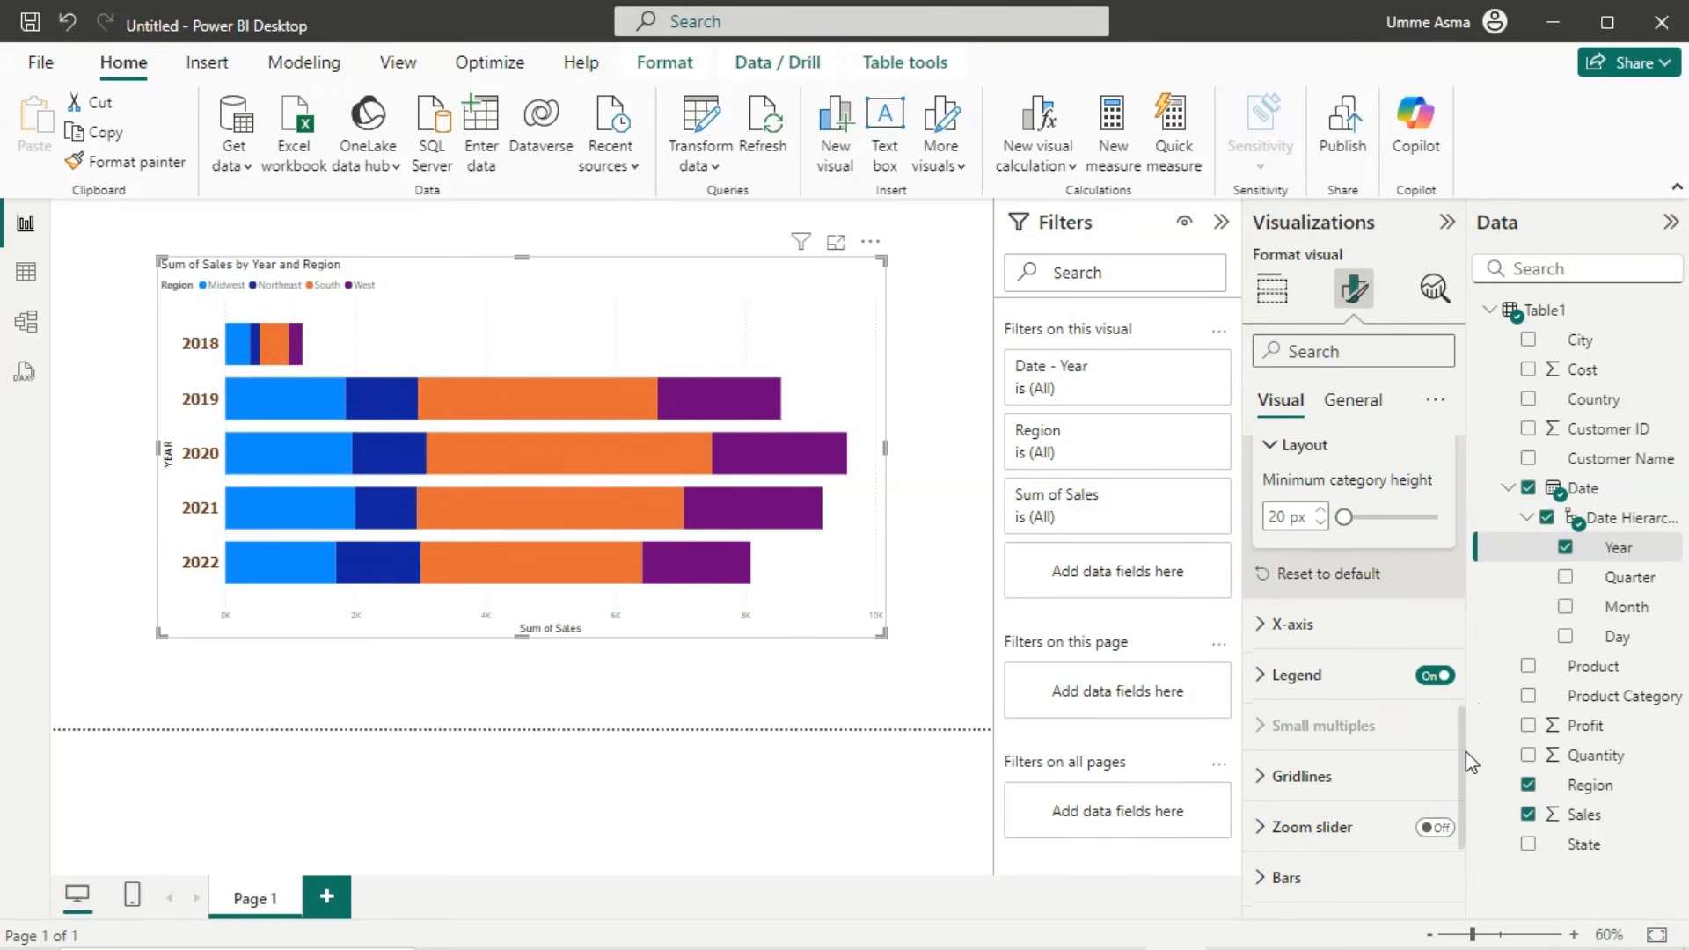
click(1305, 677)
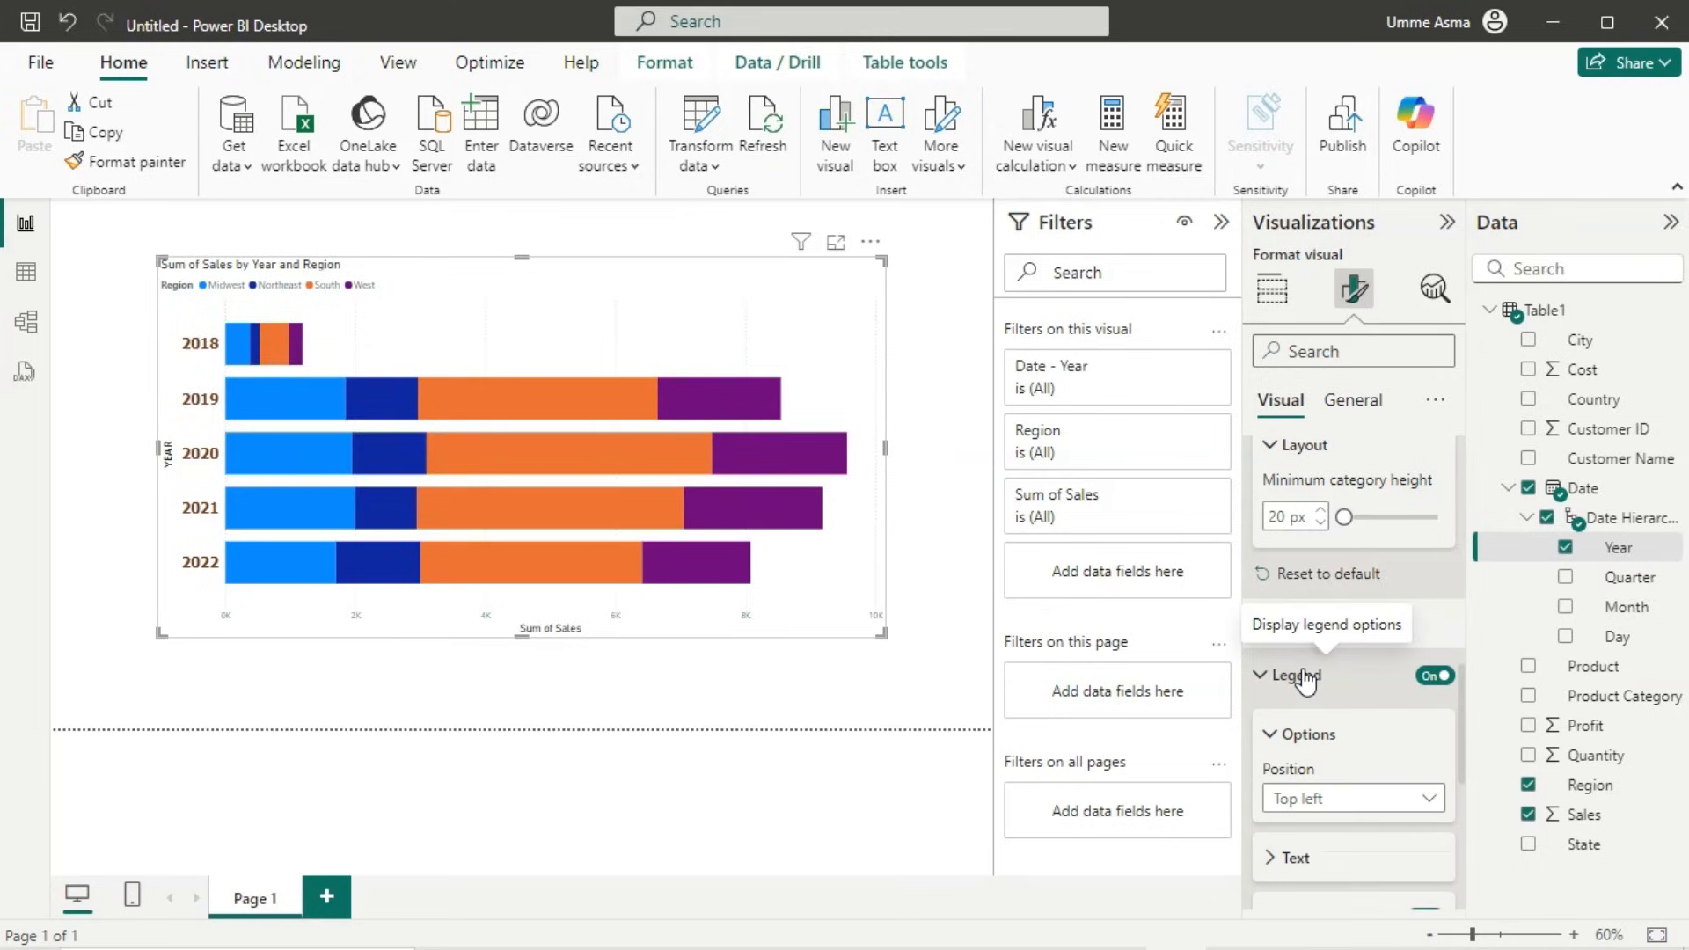
click(1343, 815)
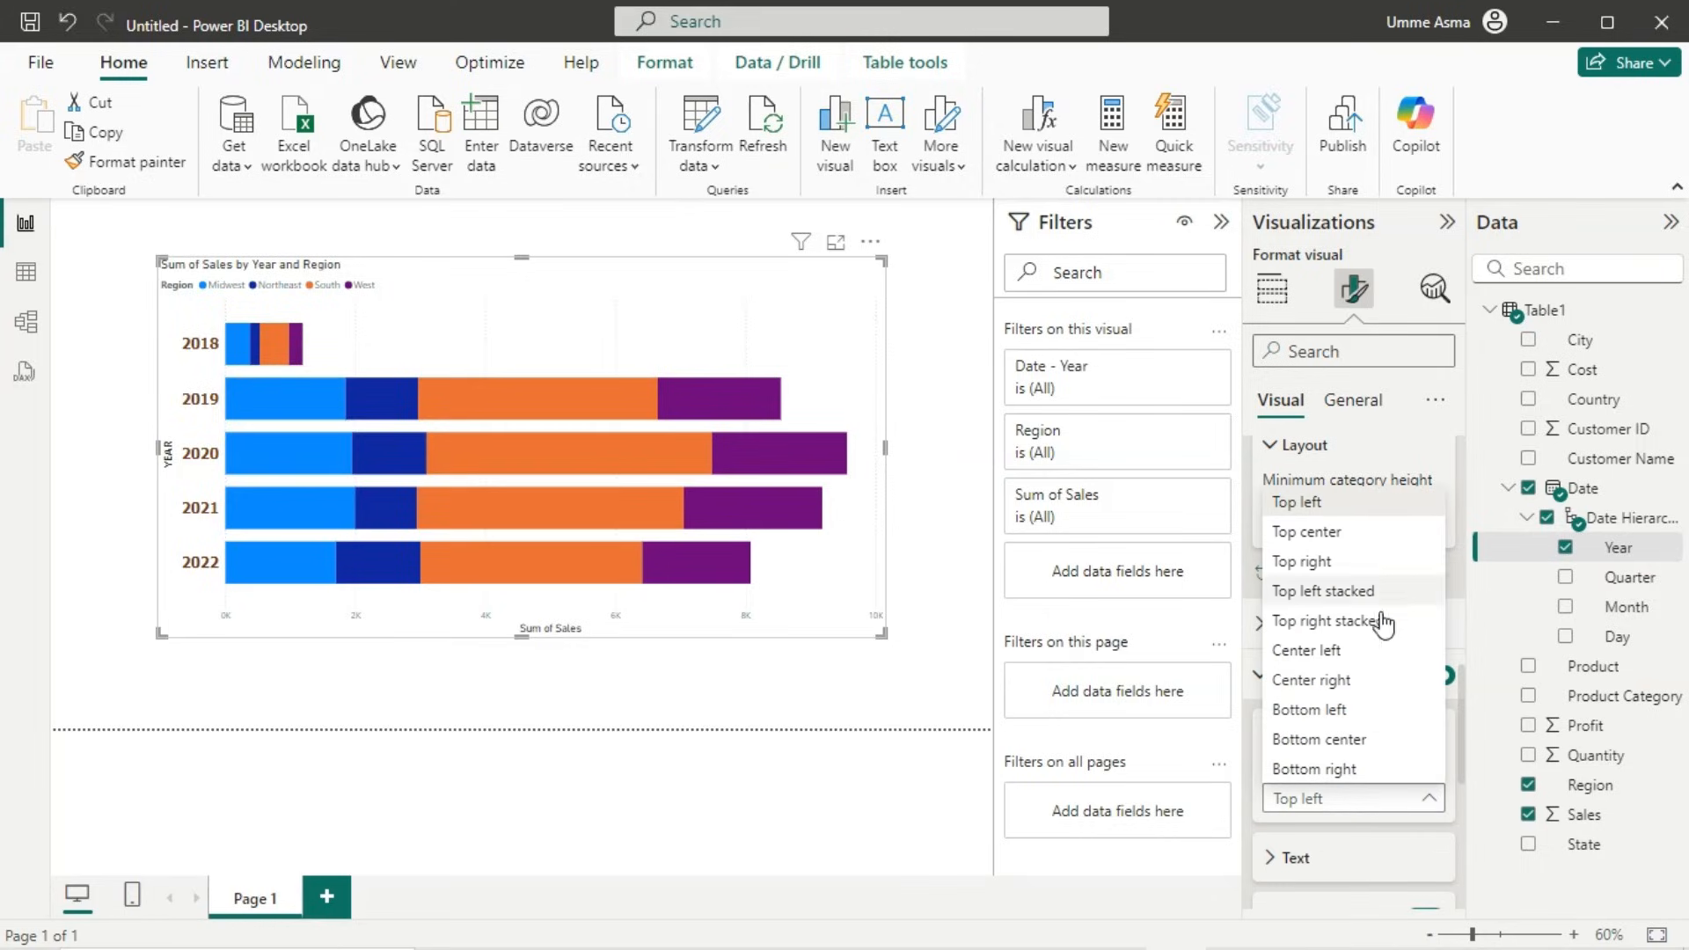
click(1317, 565)
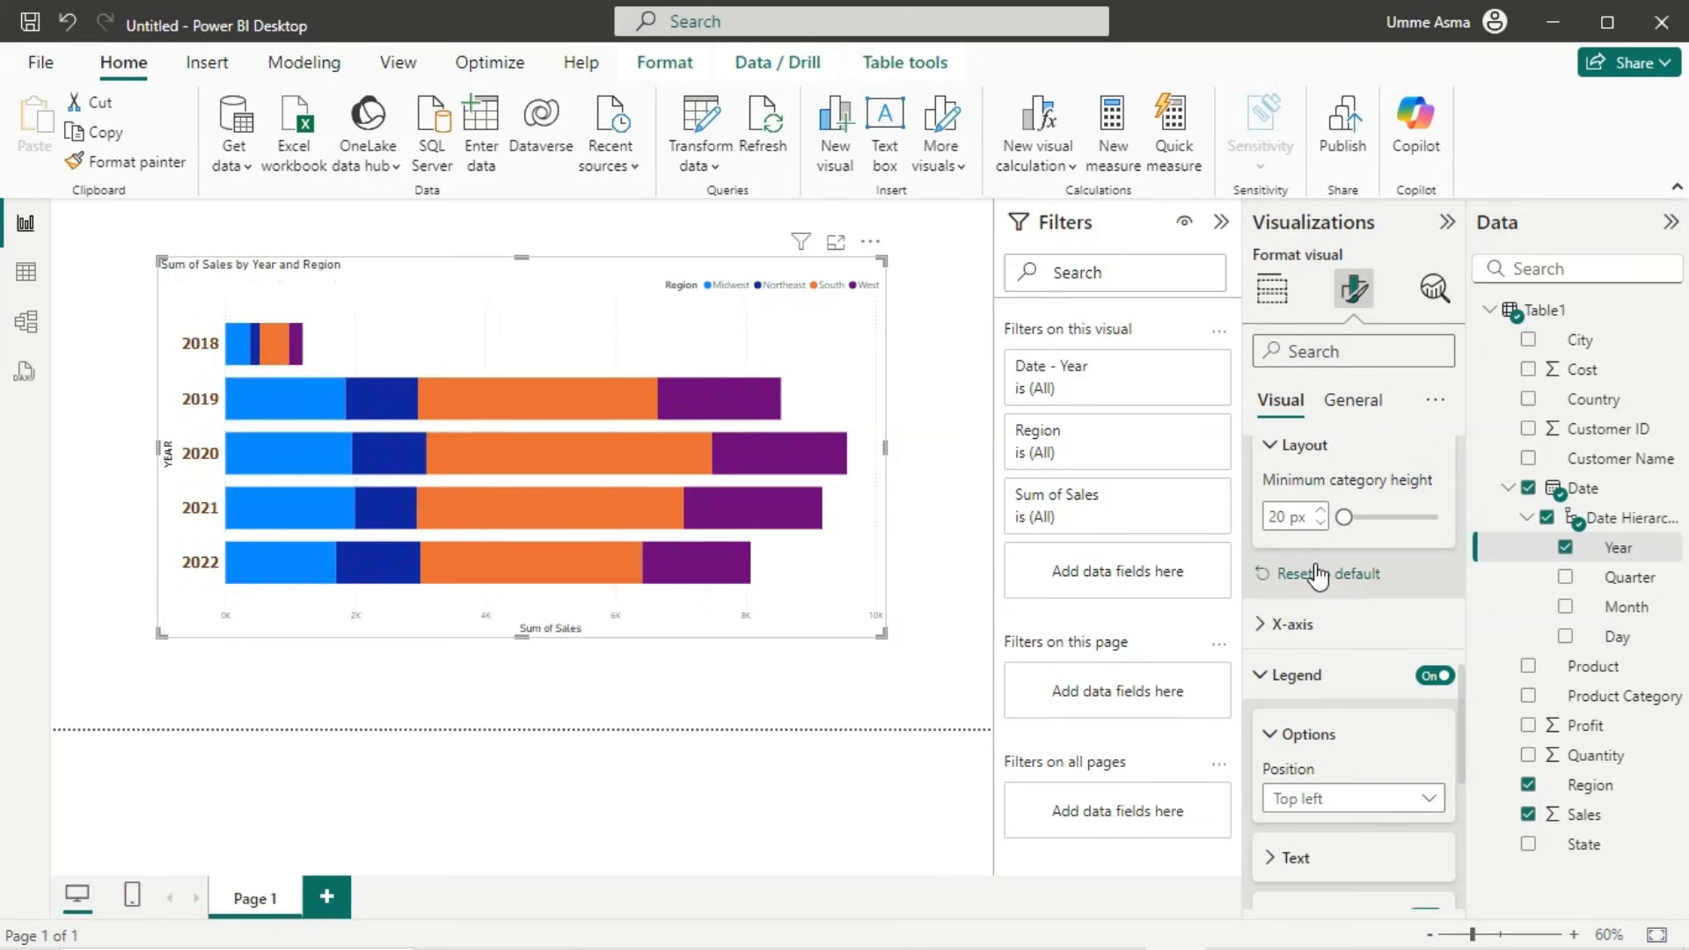
Step: Try the chart legend at the Center left and Center right positions
click(1350, 803)
click(1317, 651)
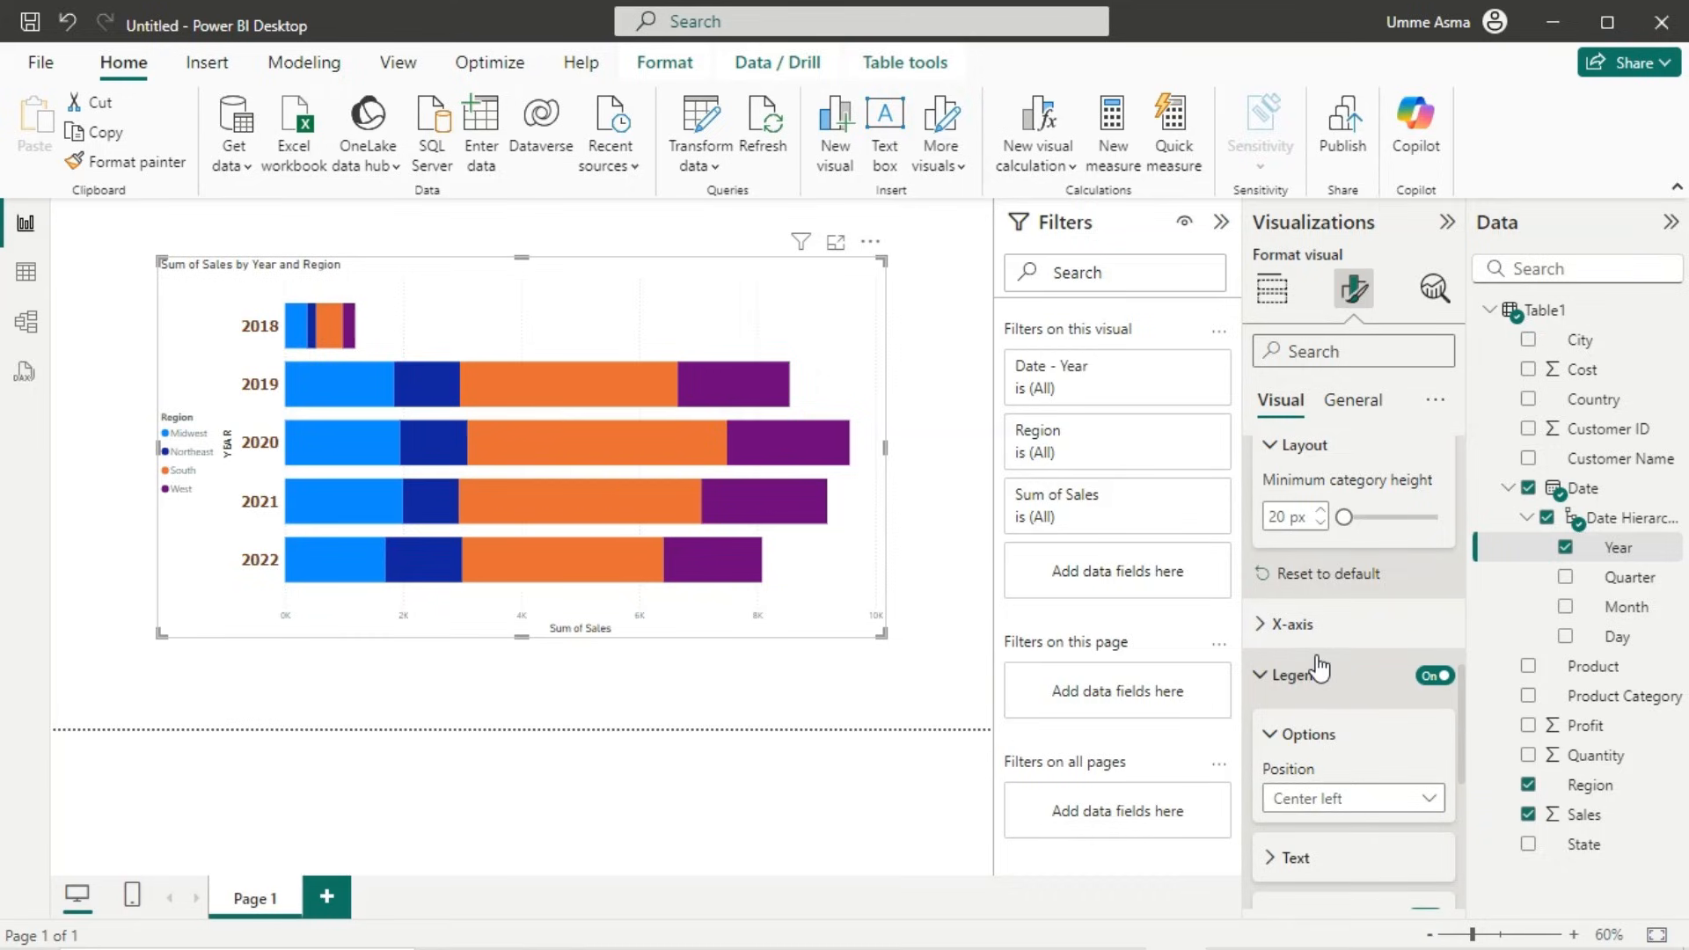
click(1336, 797)
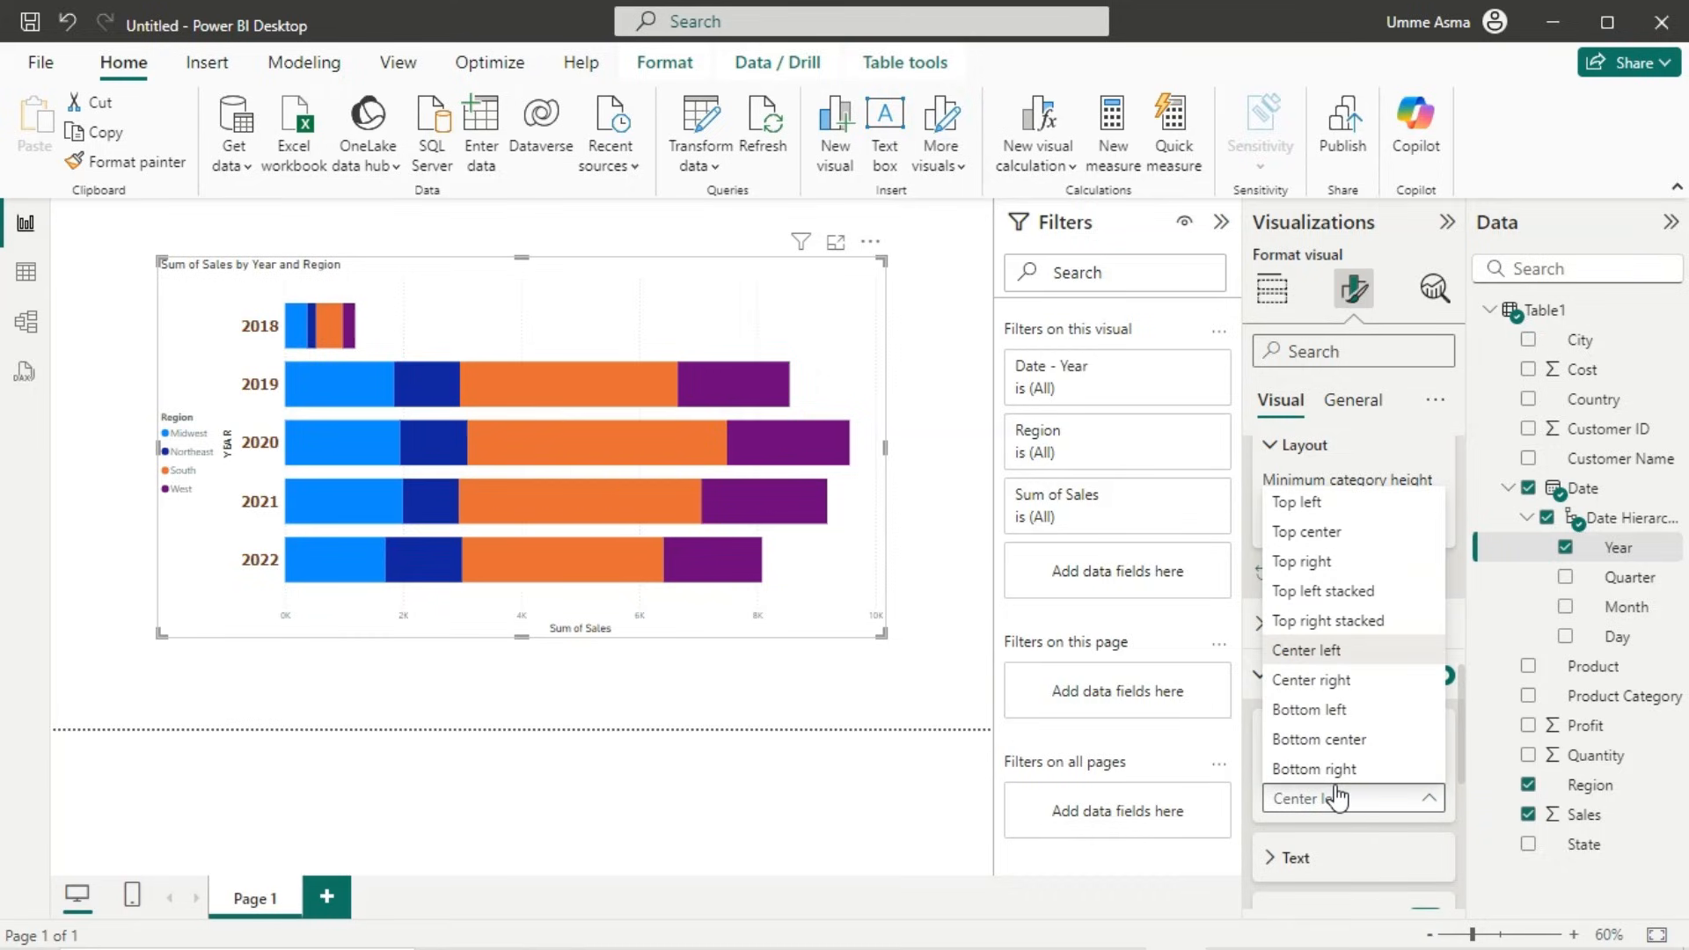
click(1322, 690)
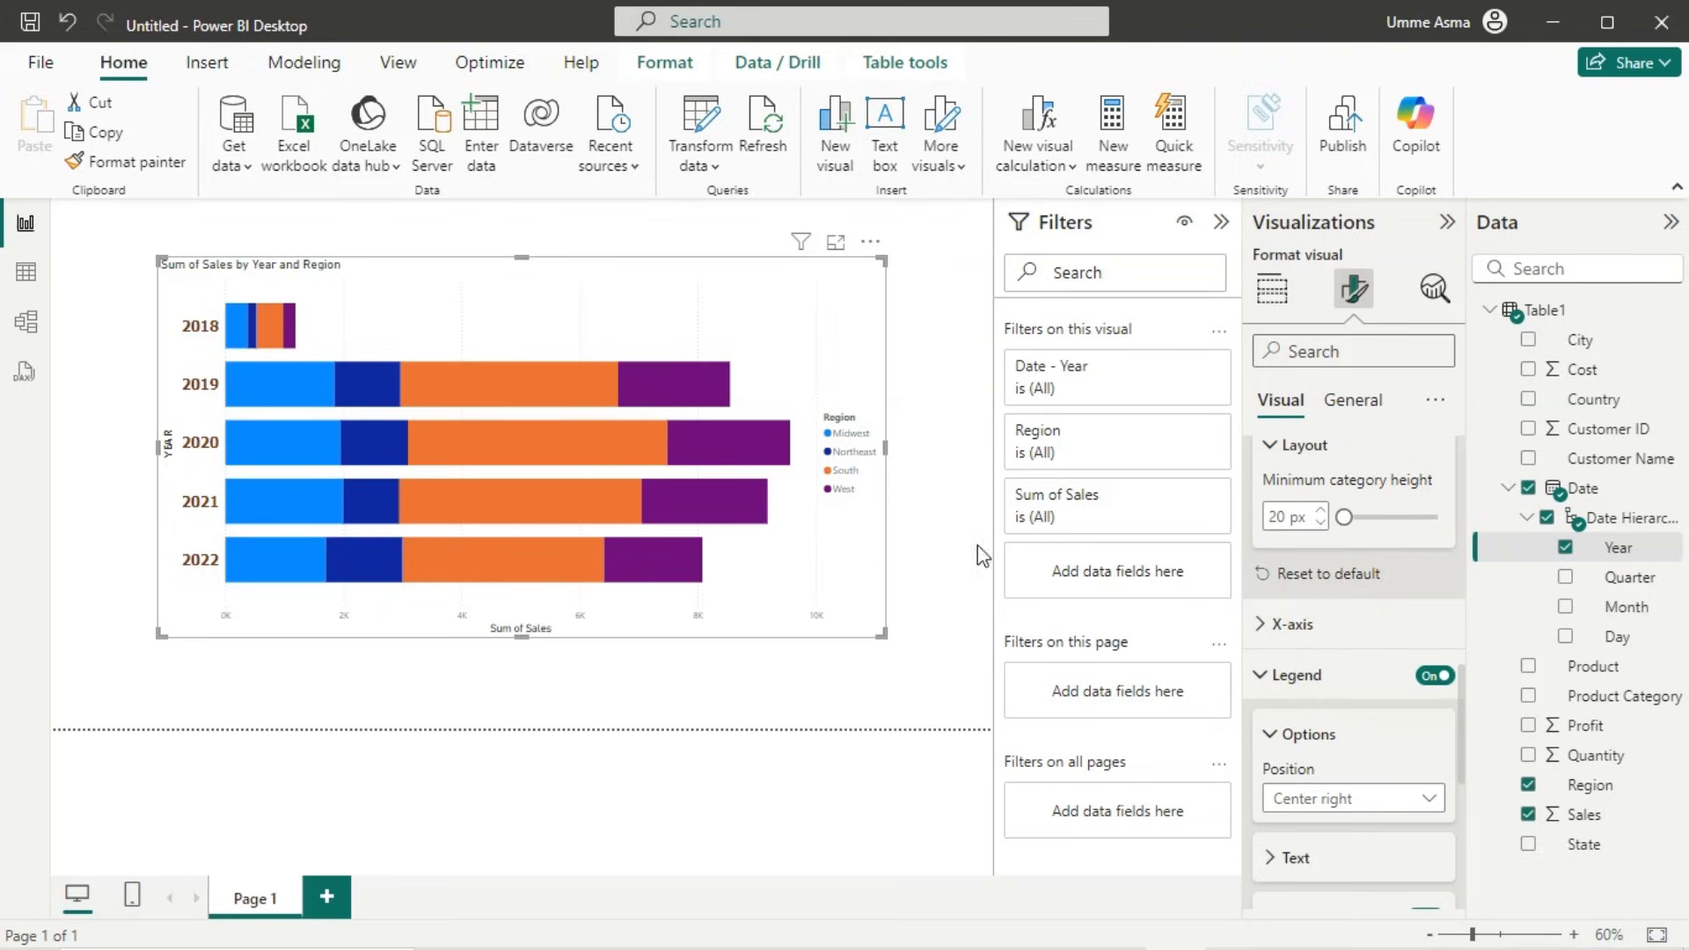
Step: Set the chart legend's position to Top center
click(1333, 798)
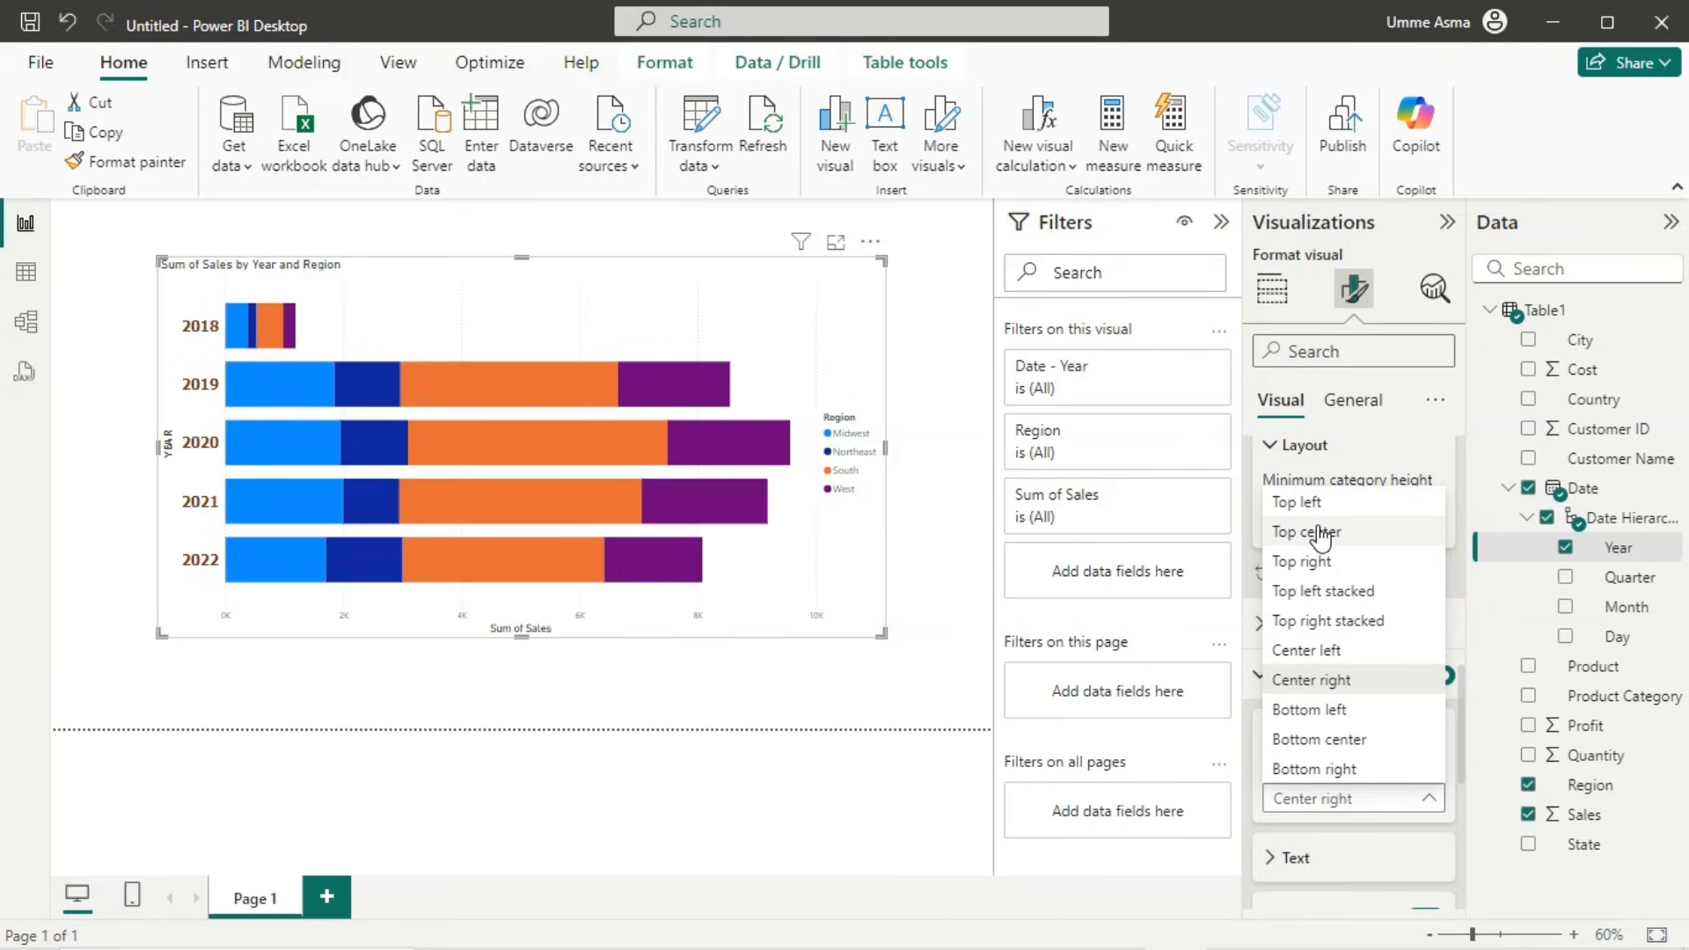
click(1319, 535)
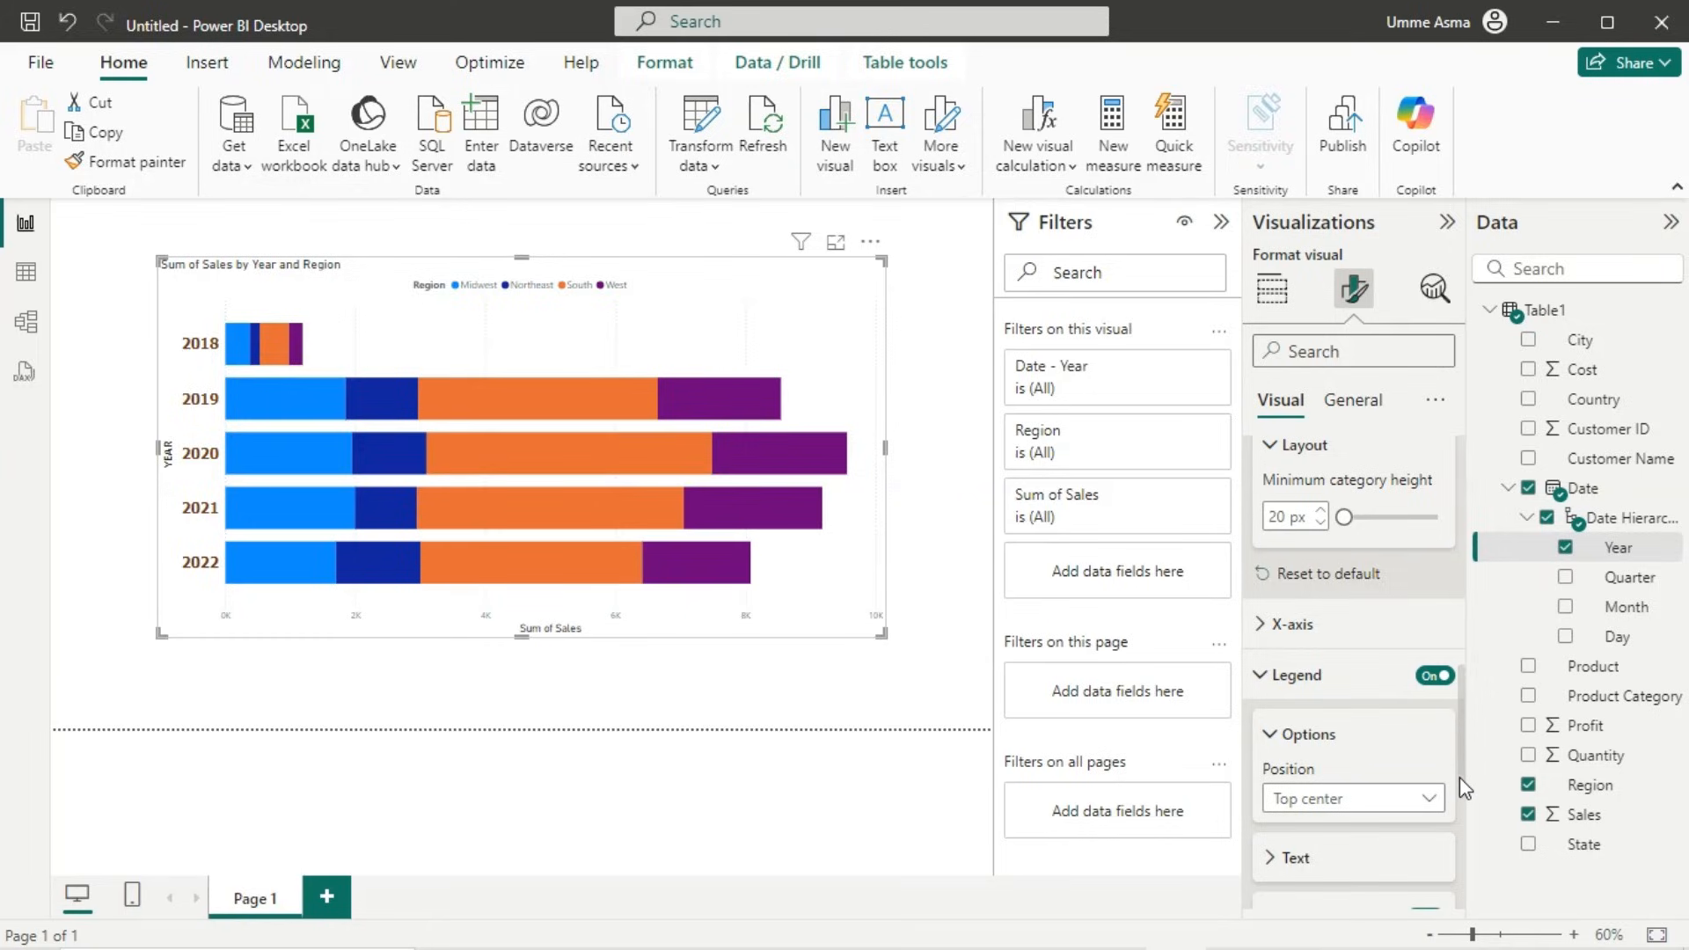
drag(1460, 758, 1459, 825)
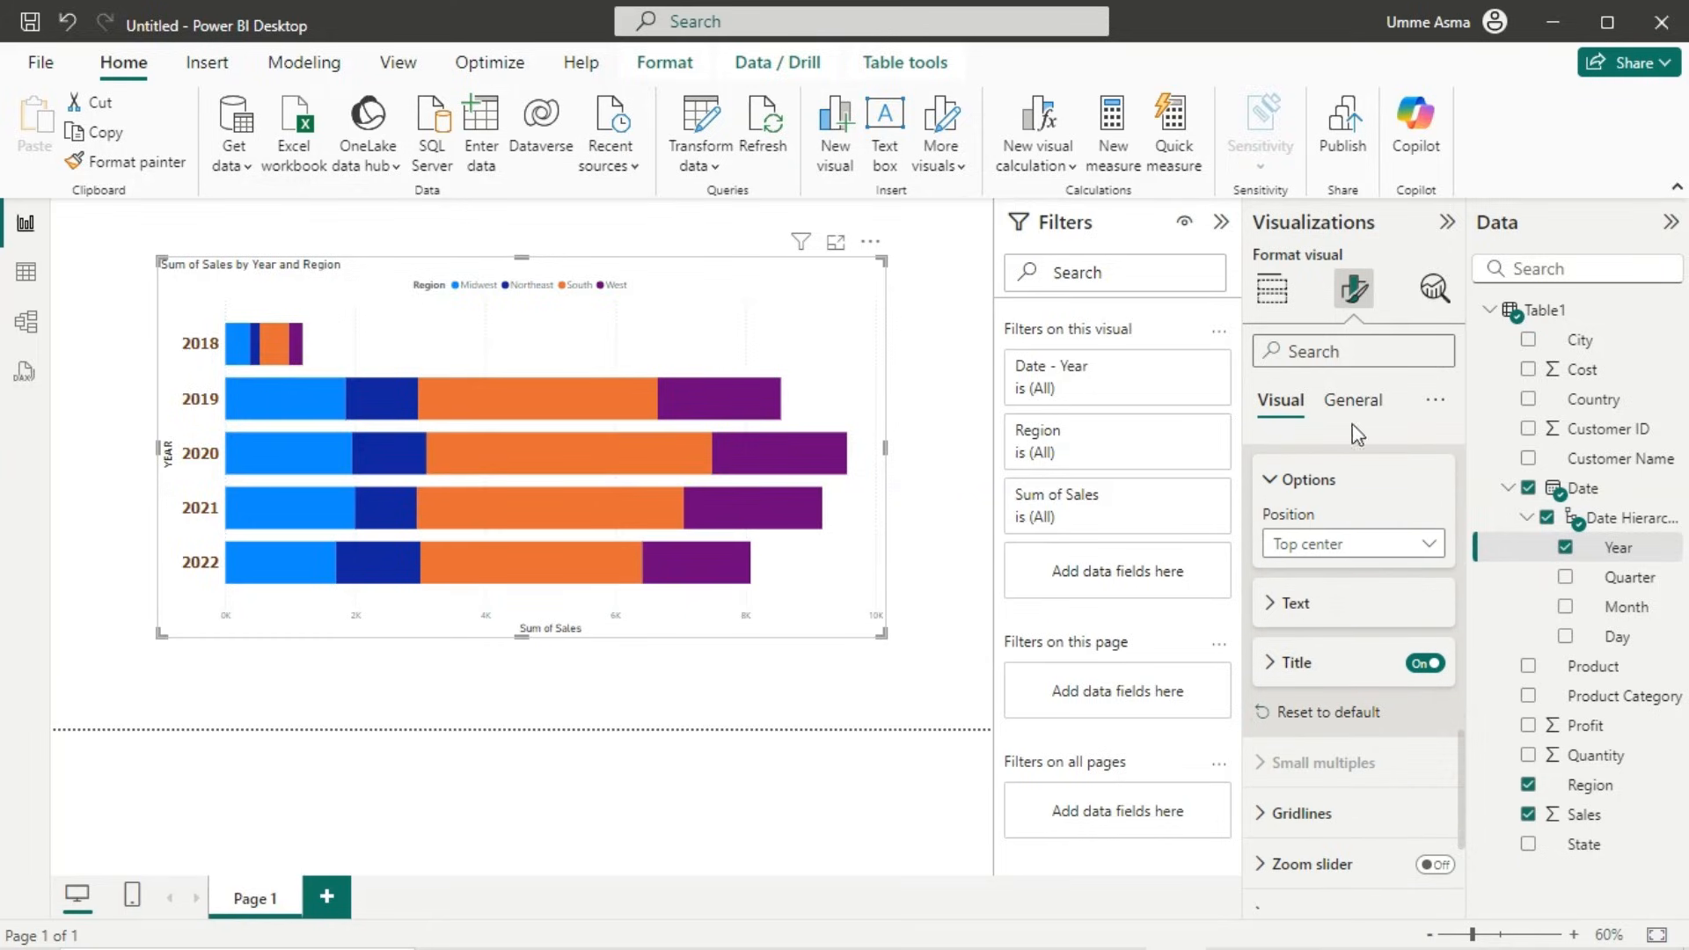
Step: Examine the chart's general formatting options for size, position, padding and data format
click(1349, 400)
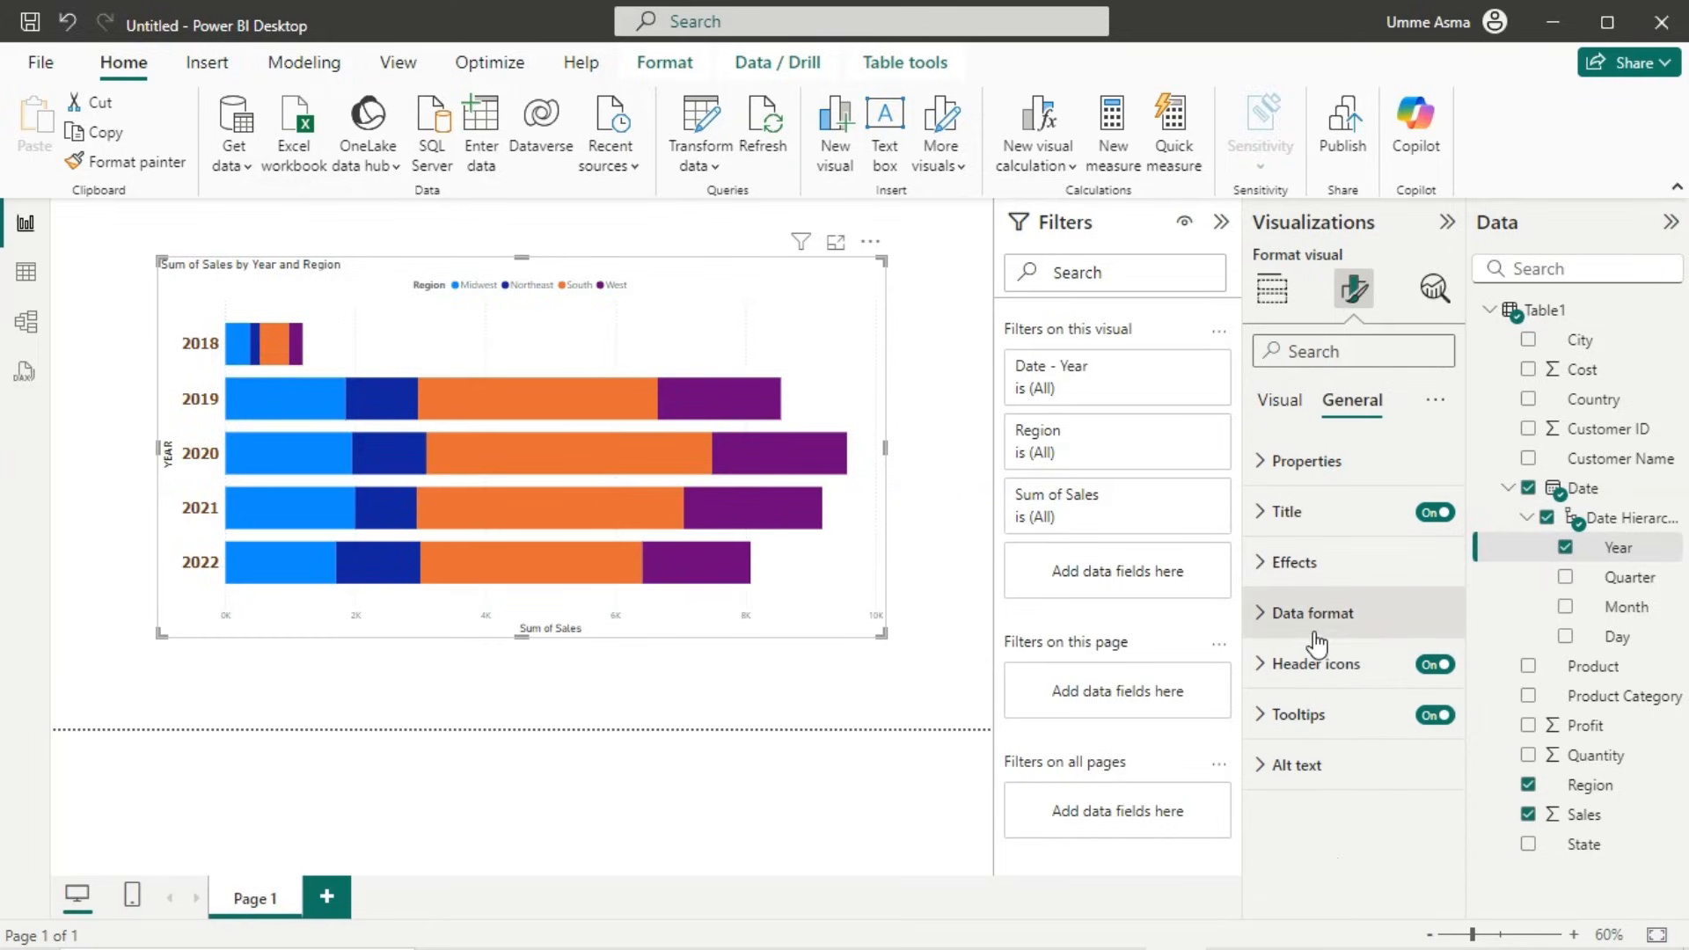
click(1307, 462)
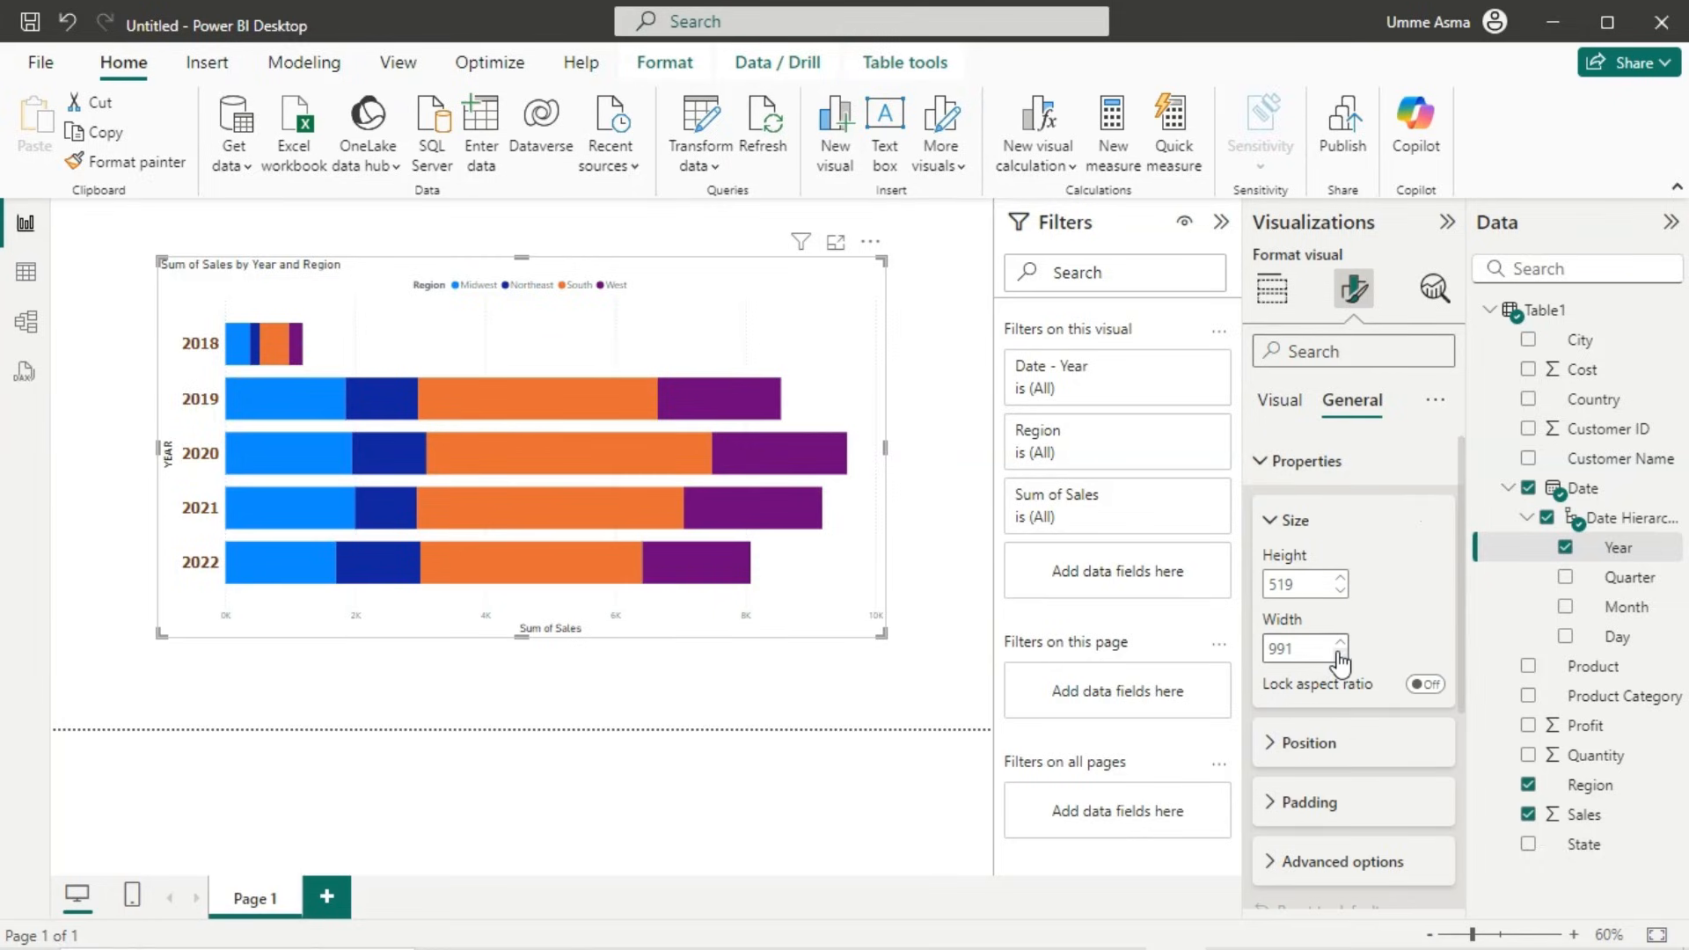
click(1346, 743)
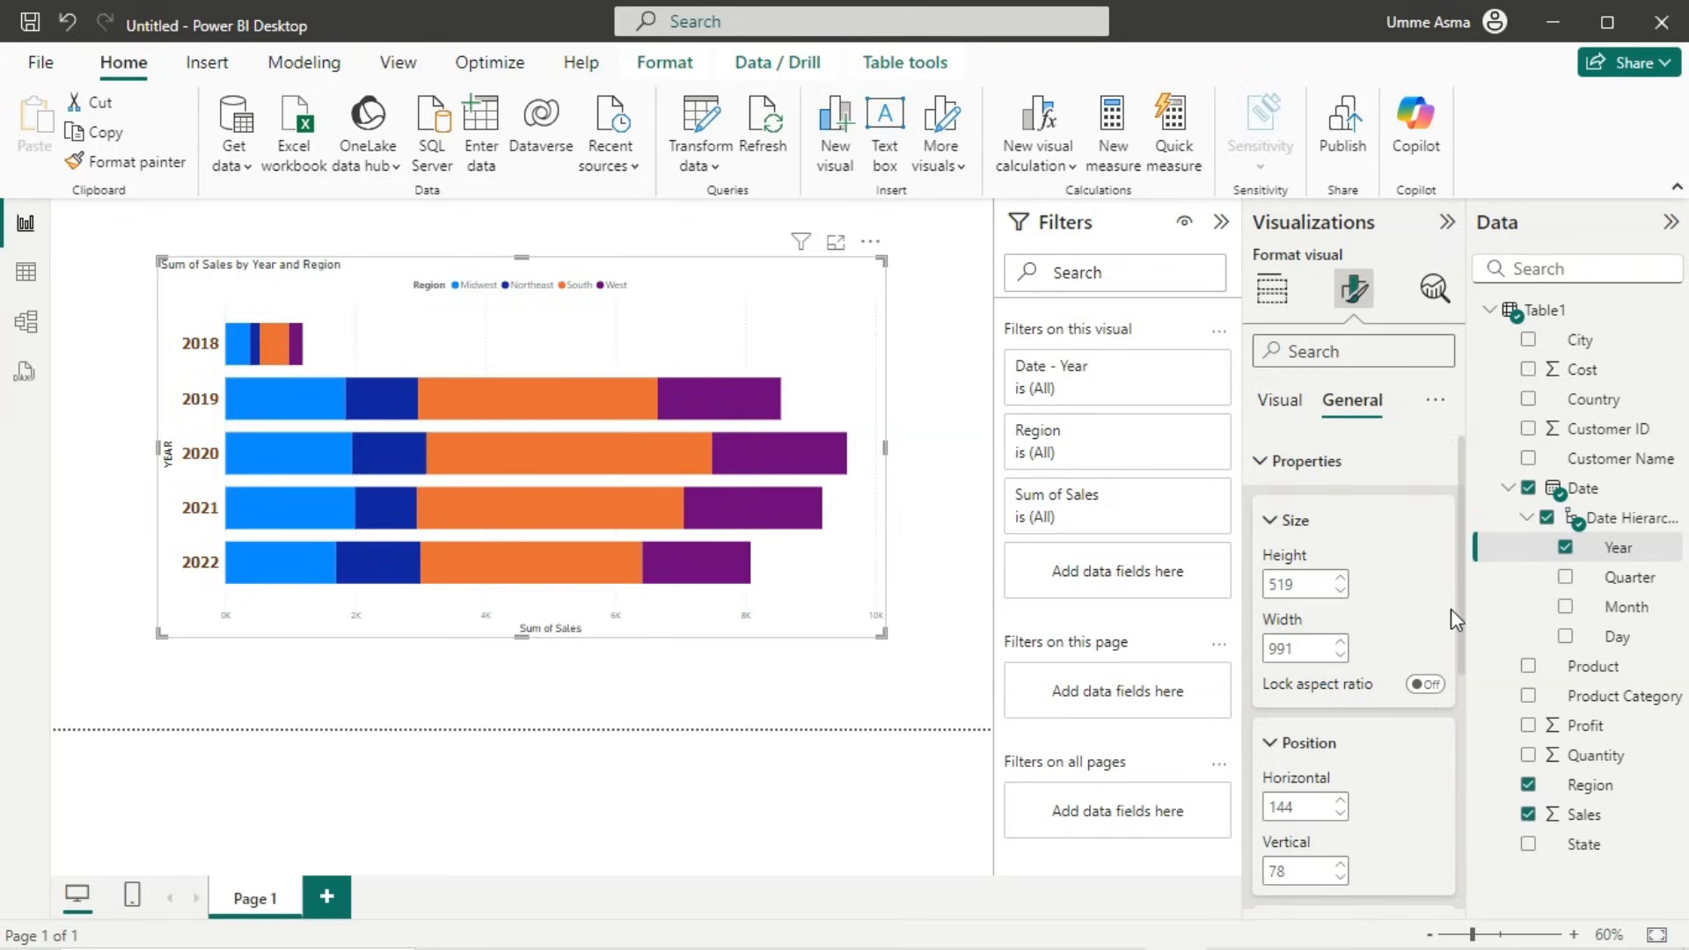
scroll(1355, 585, down, 3)
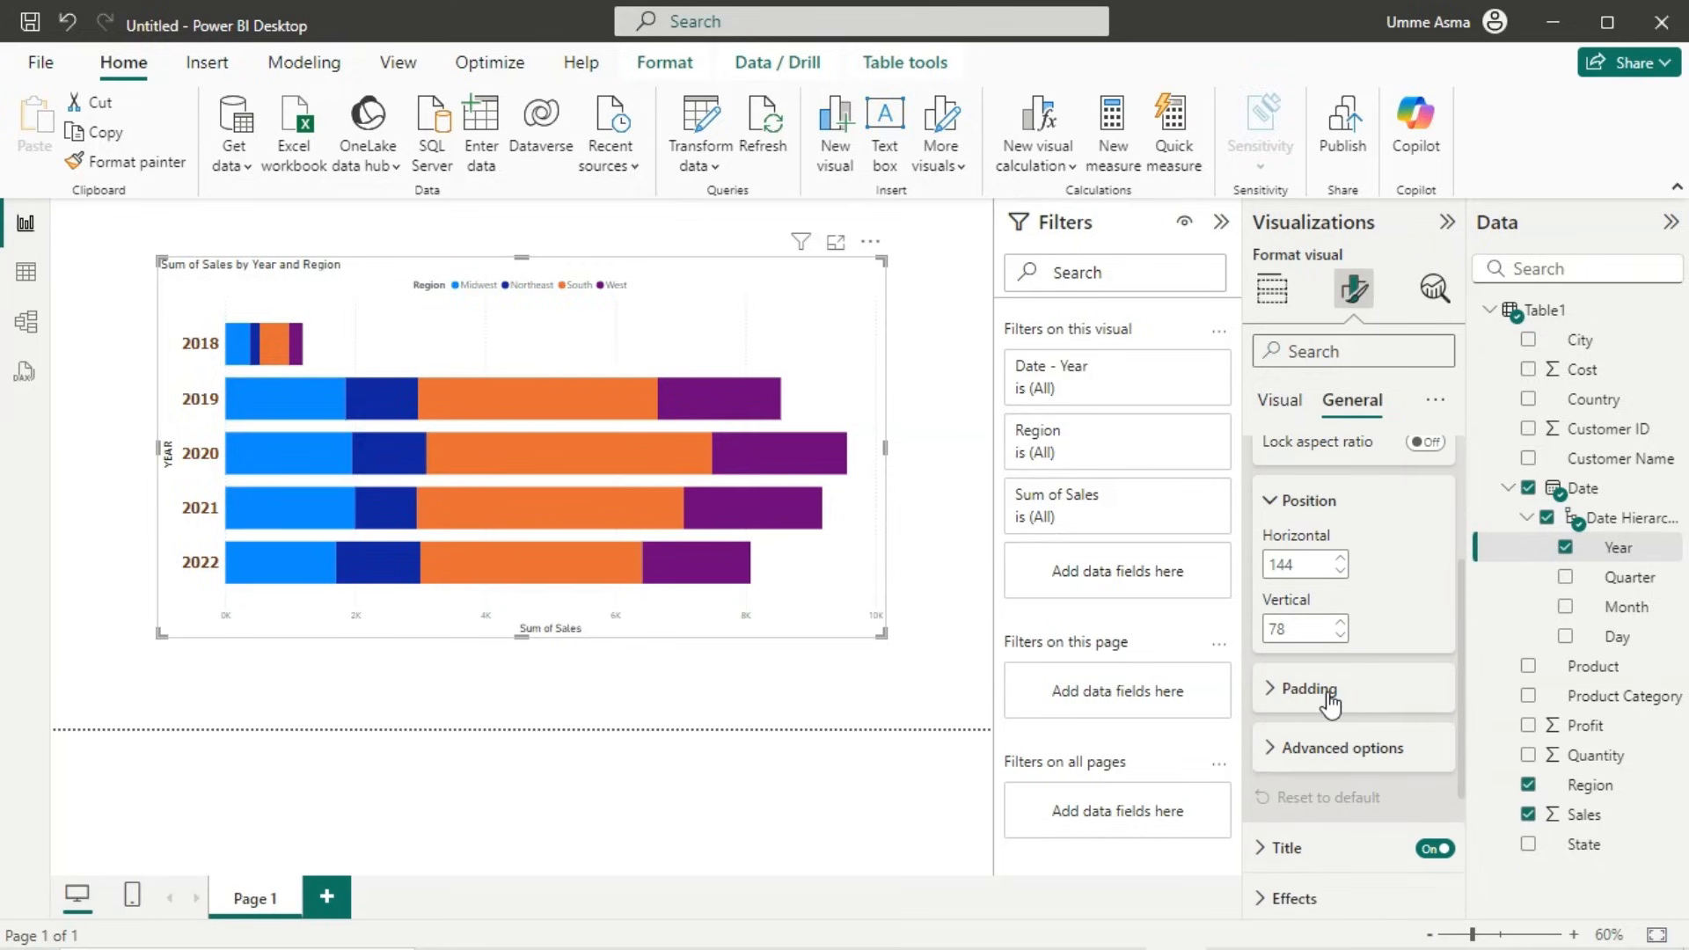
click(1325, 689)
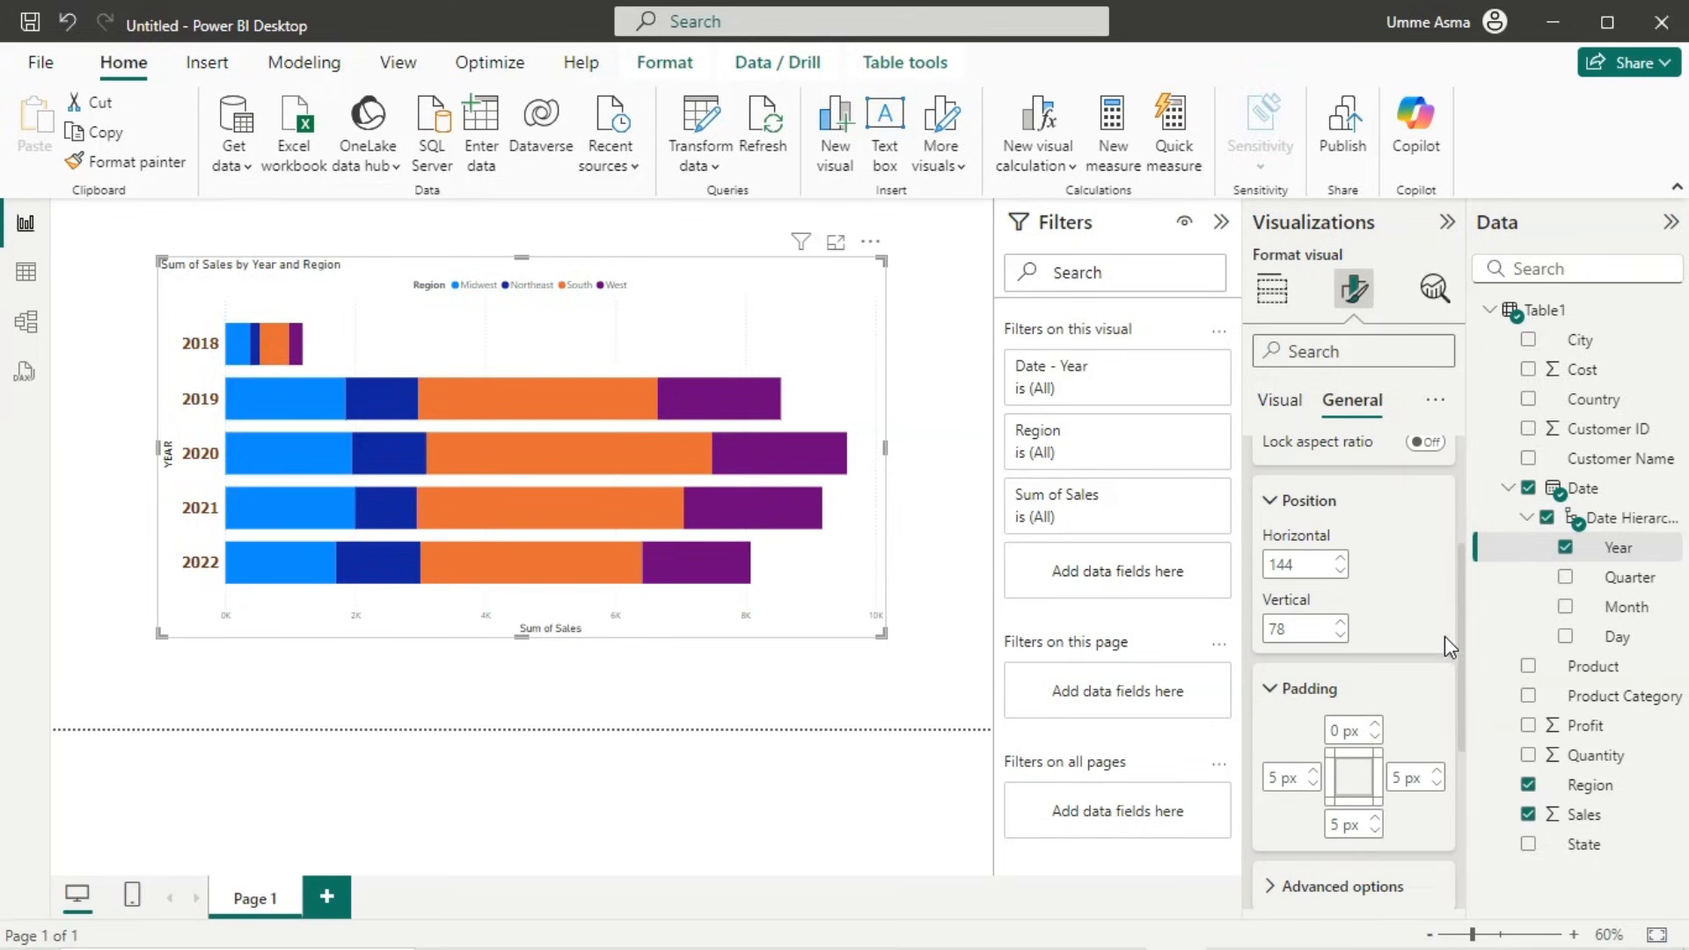
drag(1464, 604, 1460, 745)
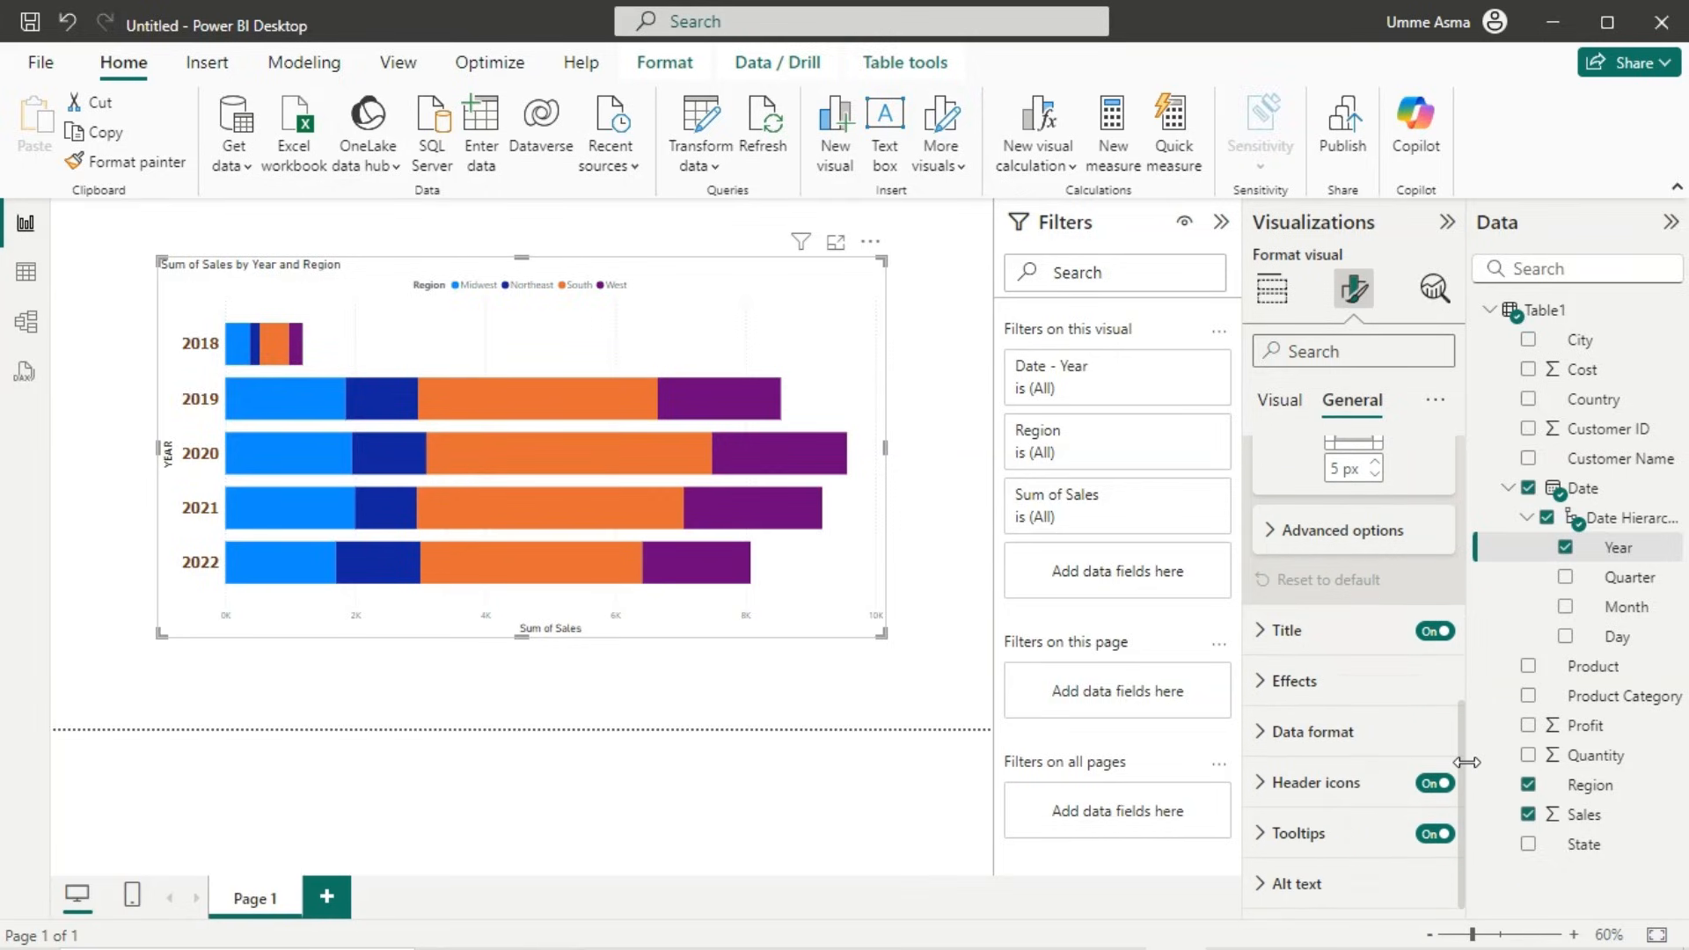
click(1325, 734)
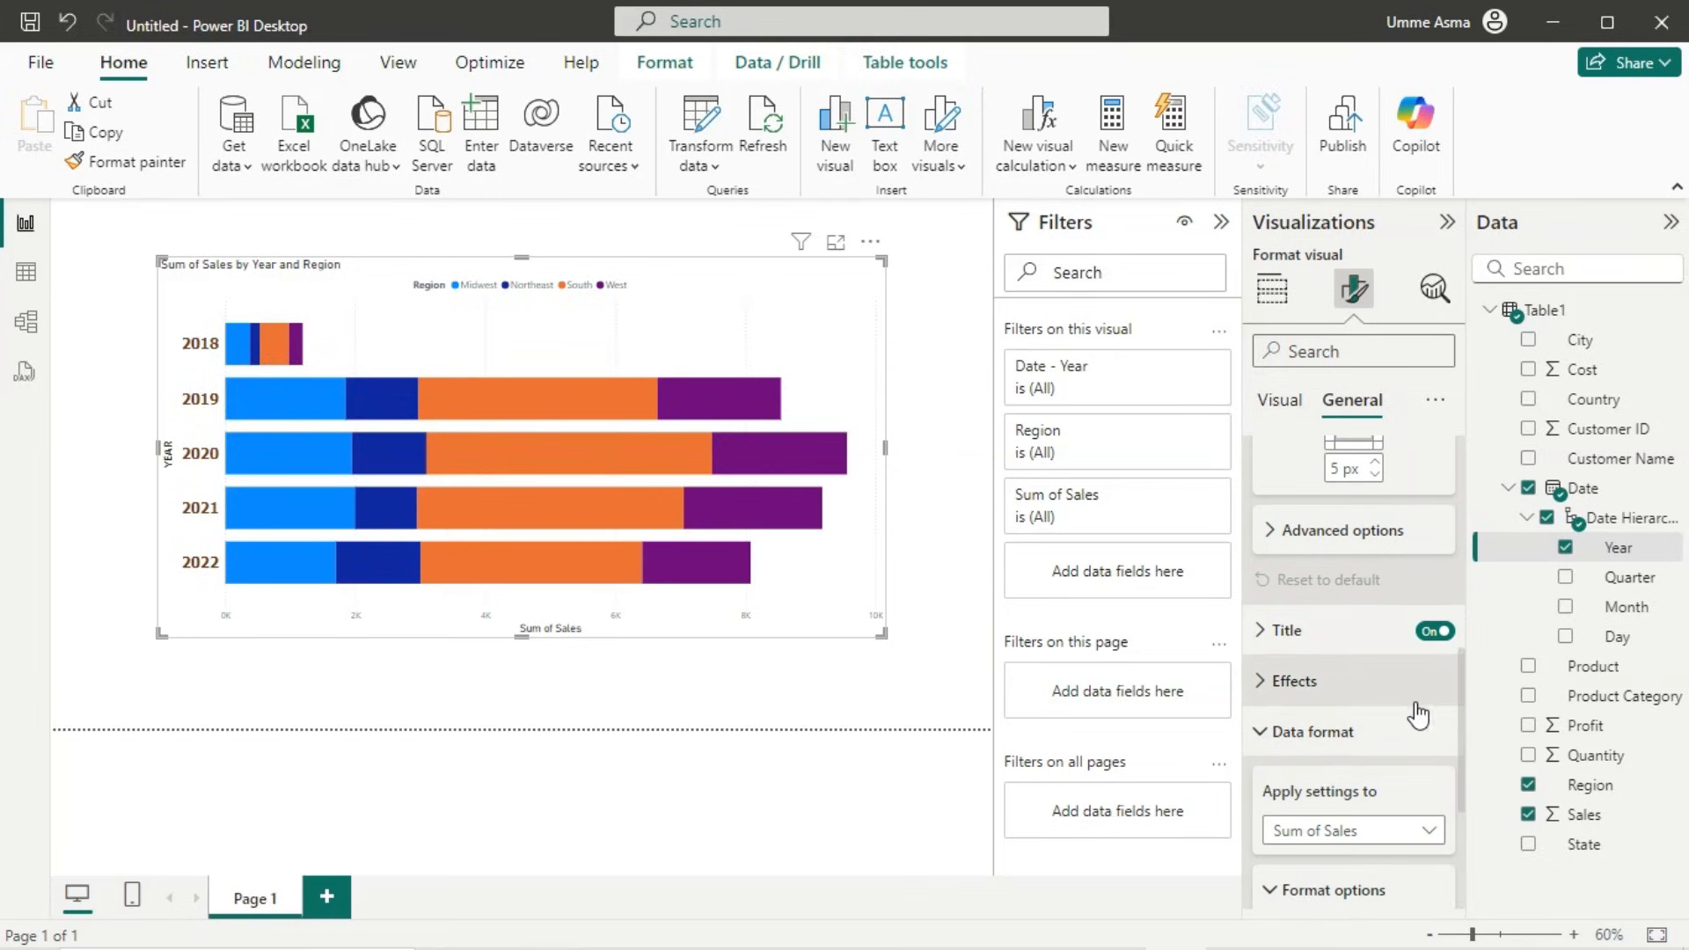
drag(1460, 685, 1464, 817)
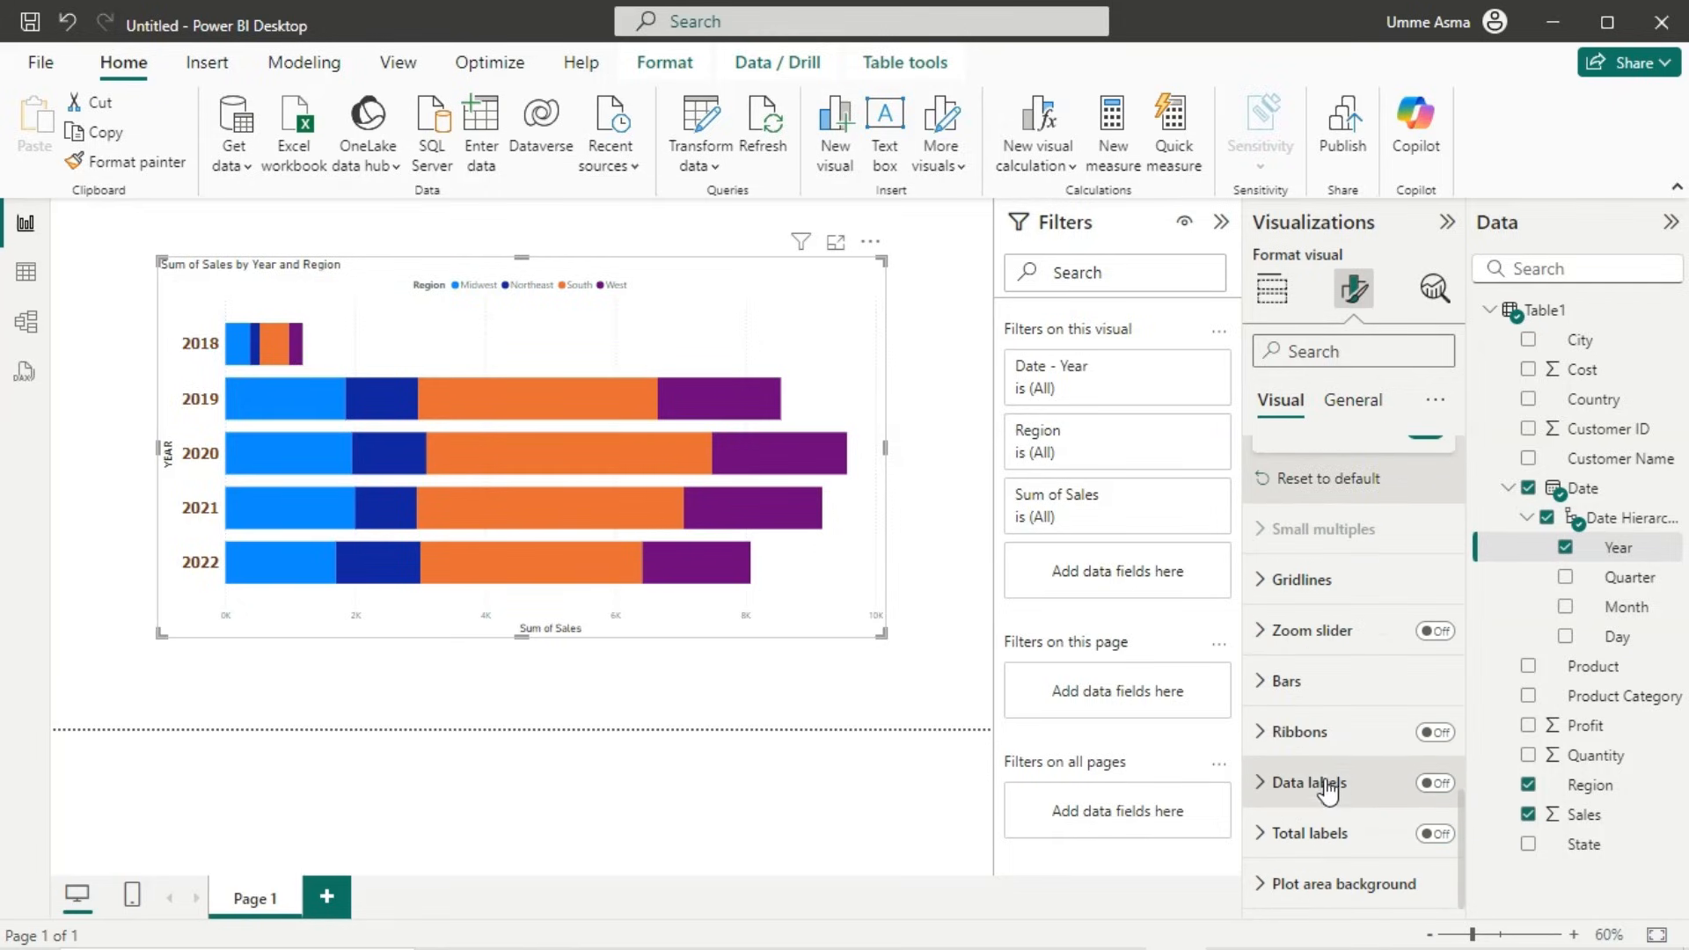
Step: Turn on data labels for the segments of the stacked bar chart
click(1427, 784)
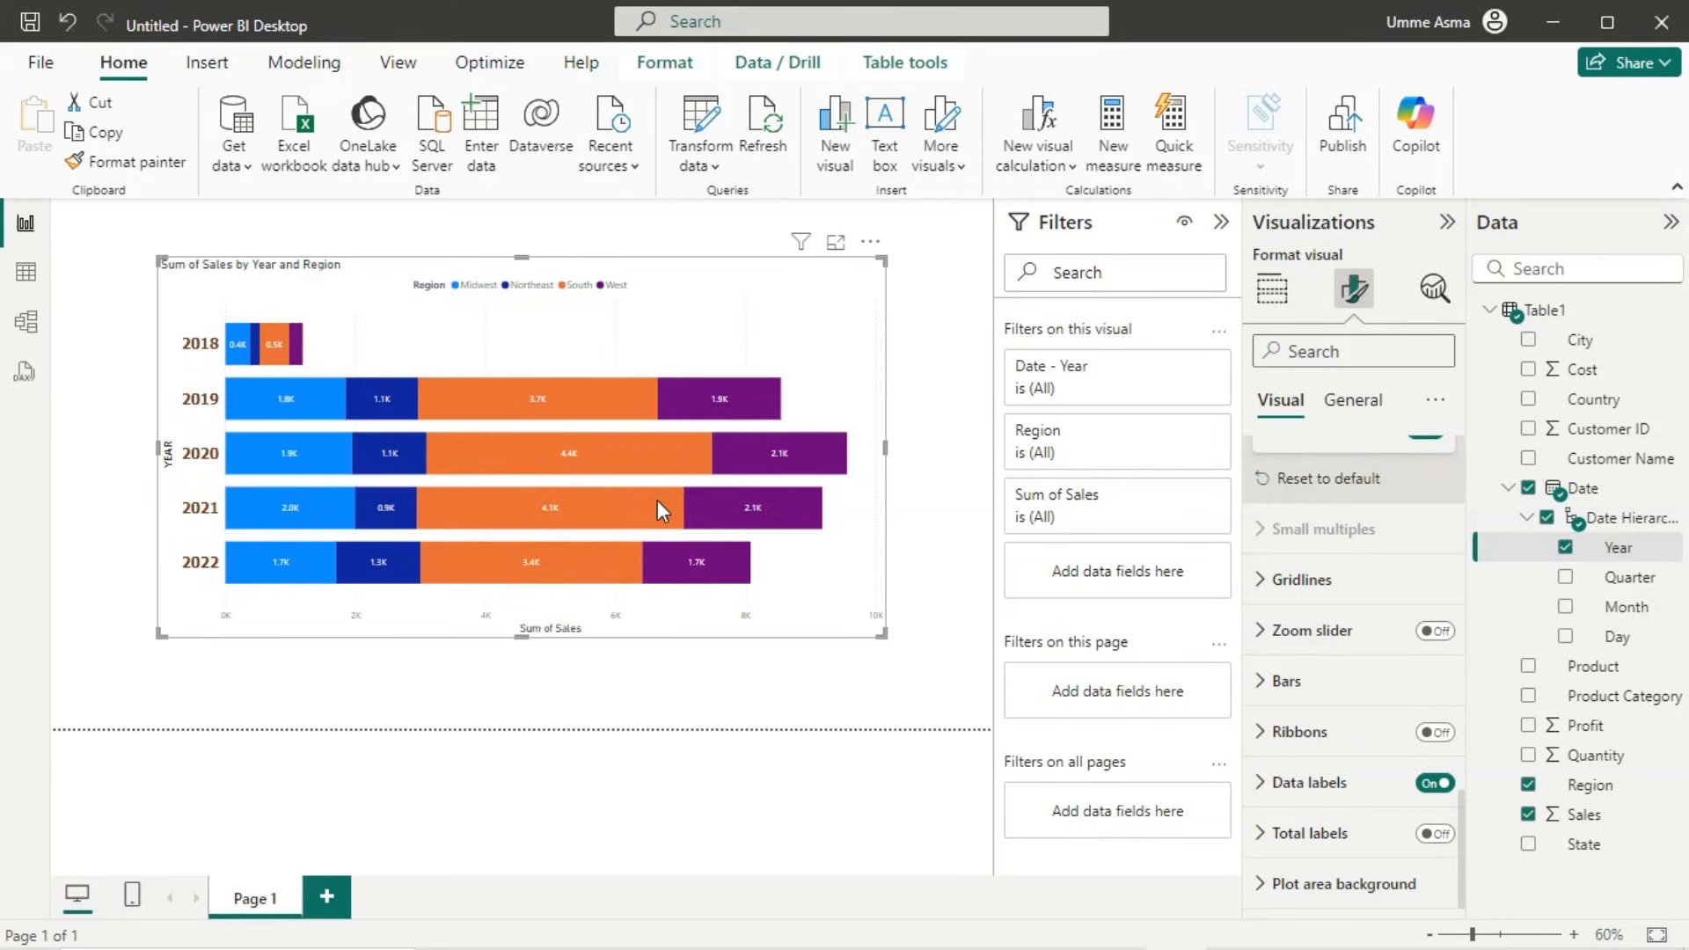
mouse_move(714, 408)
mouse_move(308, 400)
mouse_move(594, 441)
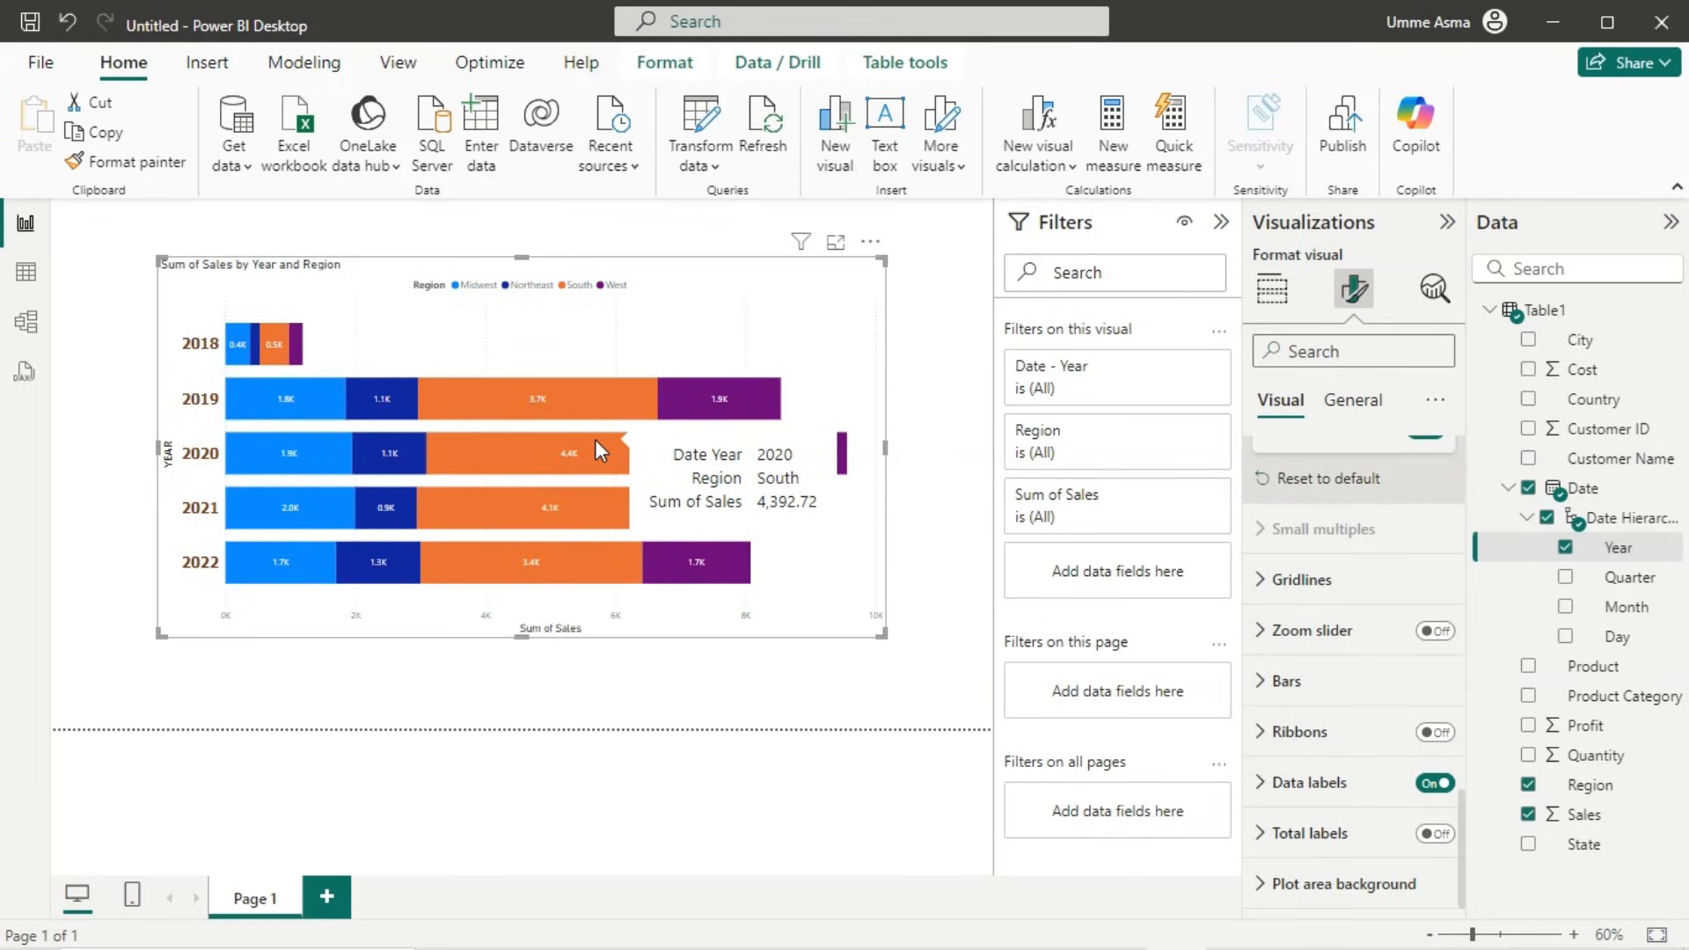